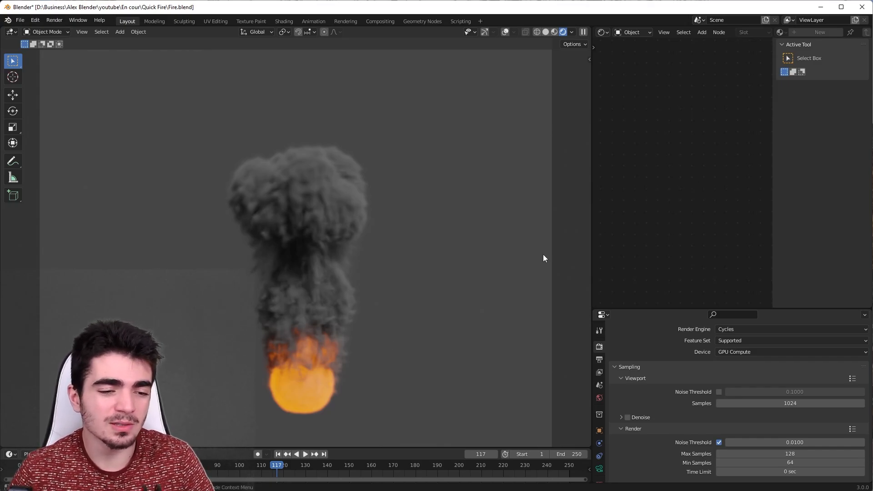
Play the fire simulation from near its first frame and examine how the flames and smoke column rise.
left_click_drag(360, 447, 360, 396)
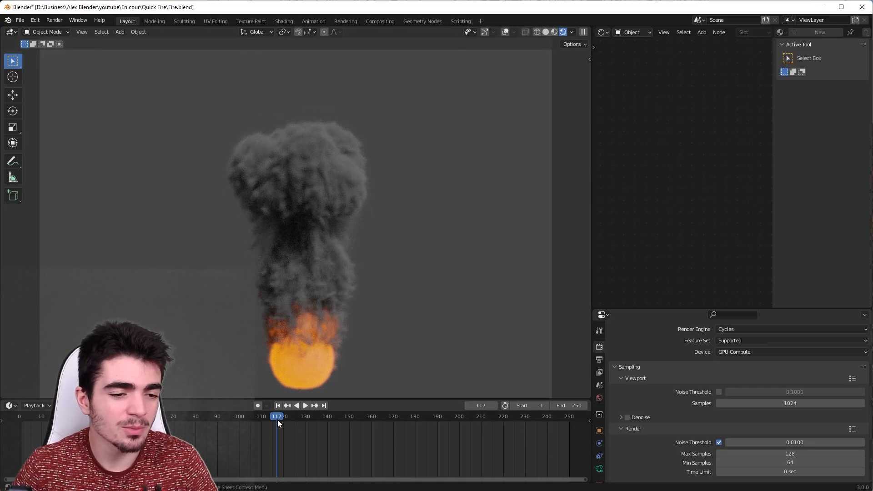
left_click_drag(276, 417, 28, 417)
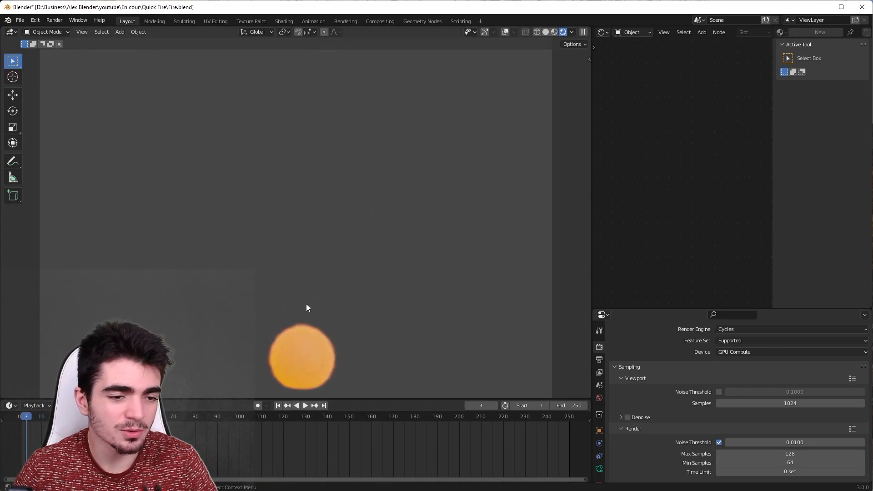
key("space")
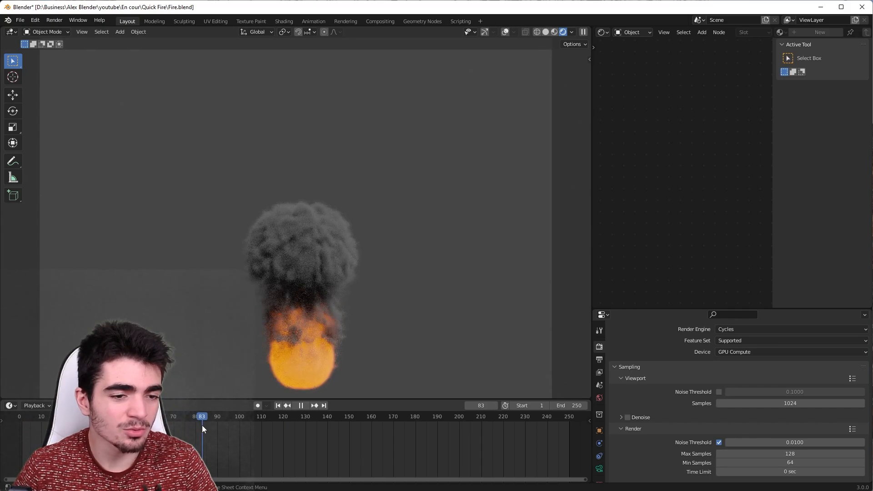
scroll(309, 336, "up", 2)
middle_click_drag(301, 333, 293, 255, "shift")
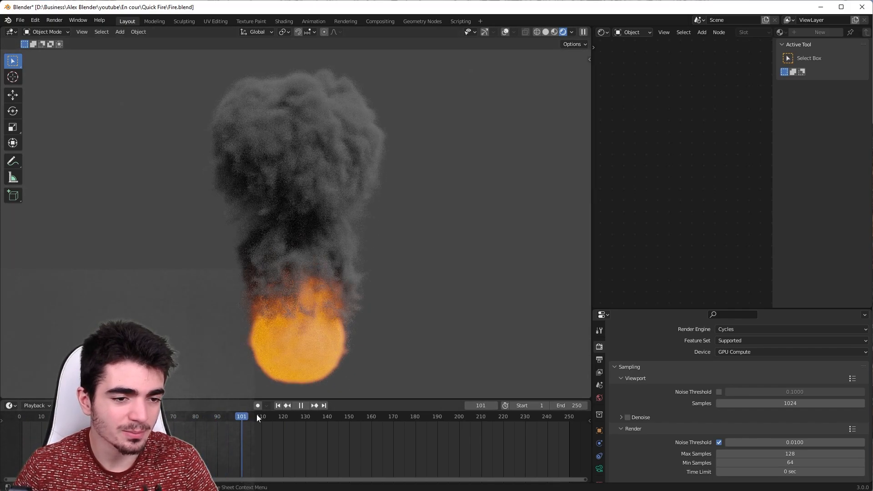
key("space")
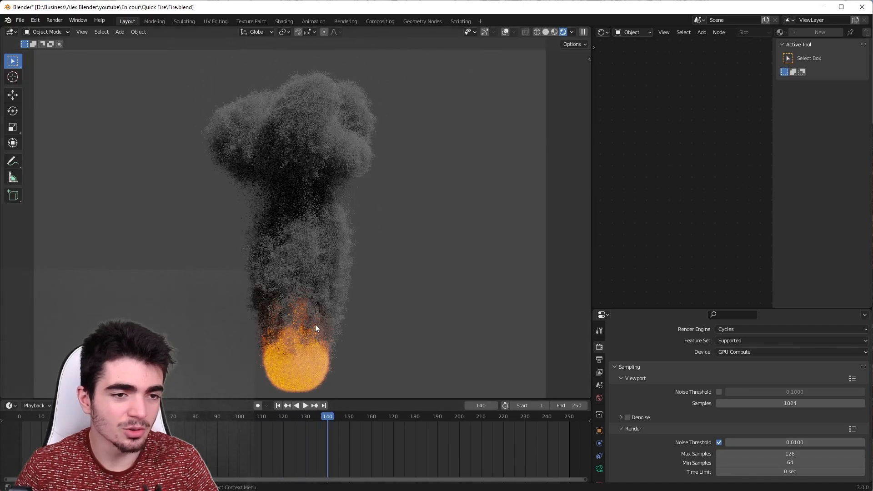
scroll(318, 336, "down", 1)
key("space")
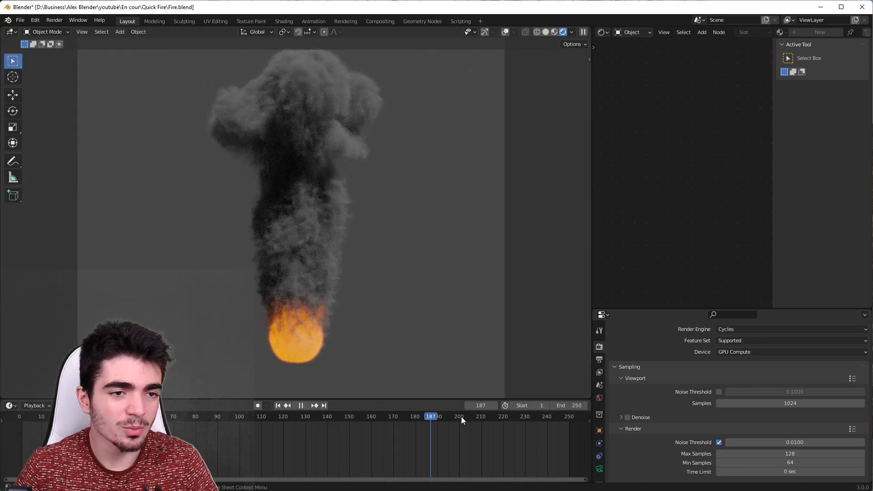
key("space")
scroll(409, 332, "down", 1)
scroll(389, 336, "up", 1)
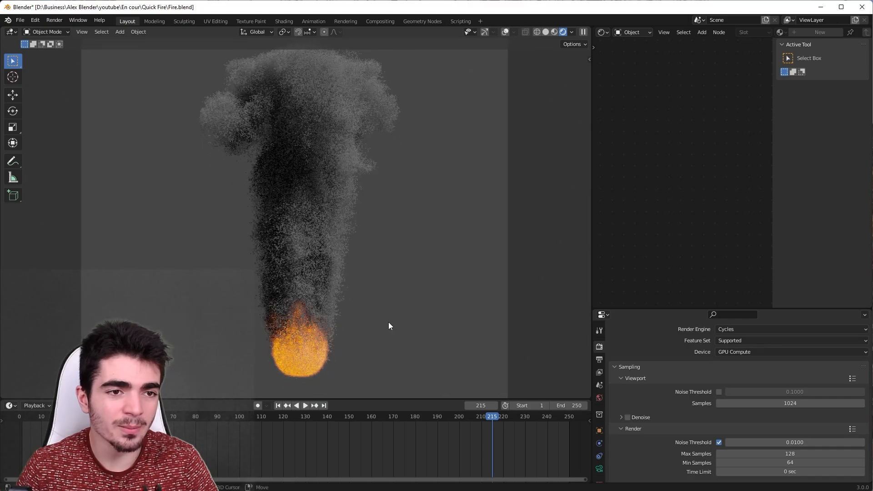
Go back to frame 135 of the simulation and examine the flames and smoke plume up close.
scroll(390, 326, "down", 1)
left_click_drag(500, 415, 317, 420)
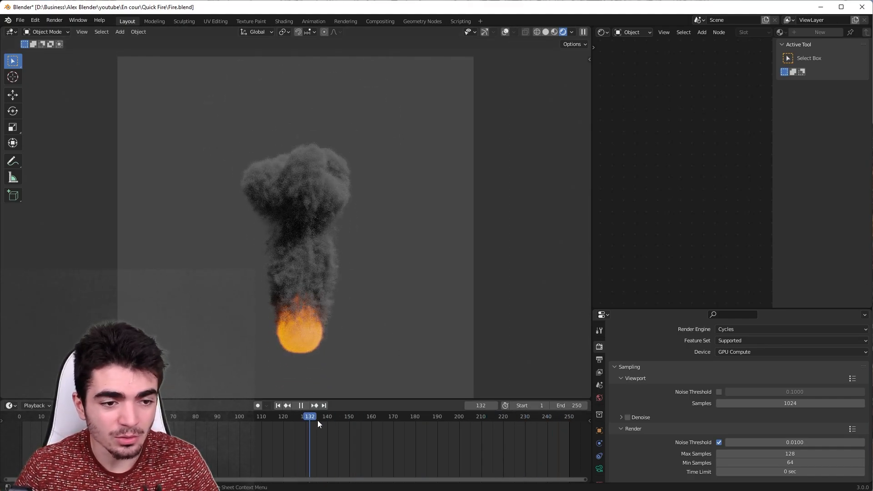
scroll(323, 370, "up", 2)
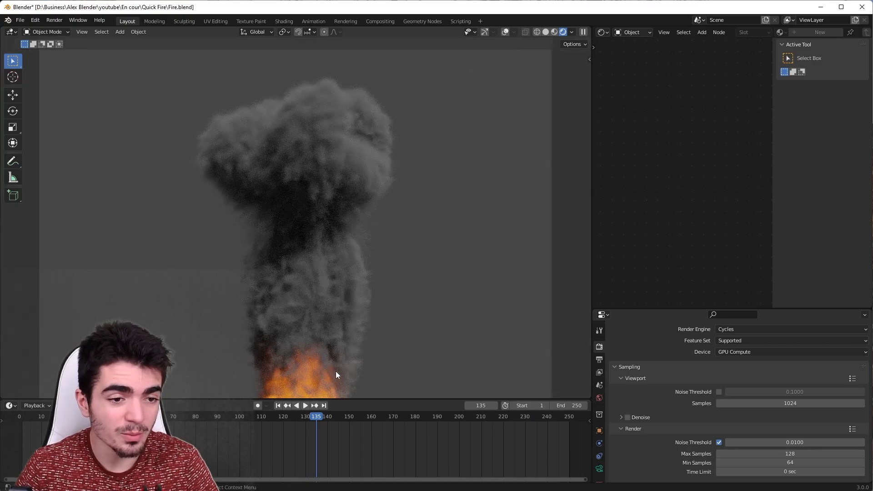
scroll(337, 363, "down", 1)
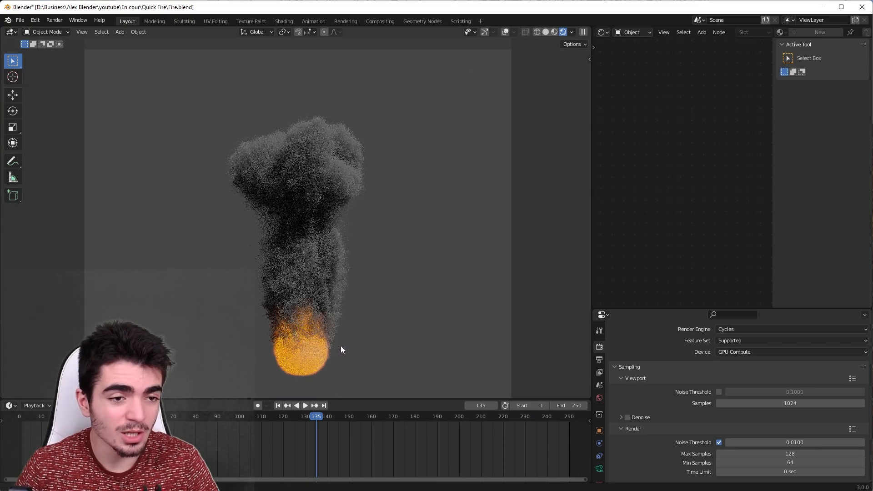
scroll(394, 300, "up", 1)
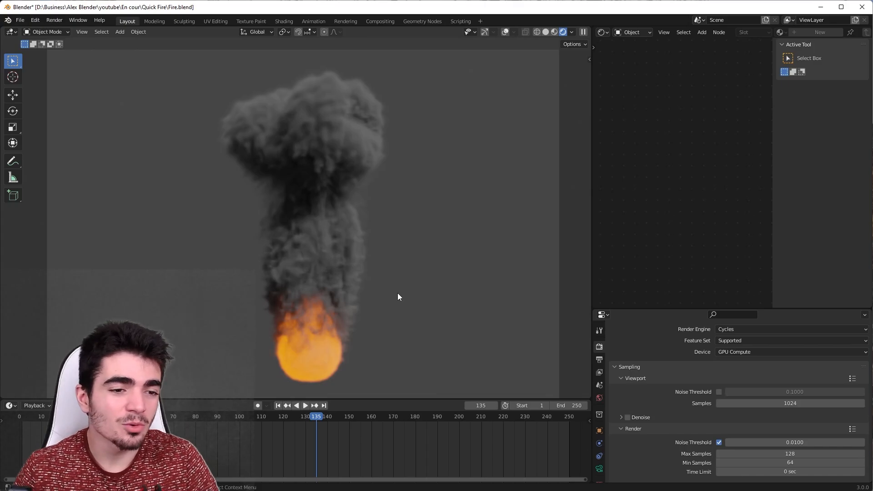
Start a new General file without saving the changes to Fire.blend.
left_click(20, 20)
mouse_move(40, 30)
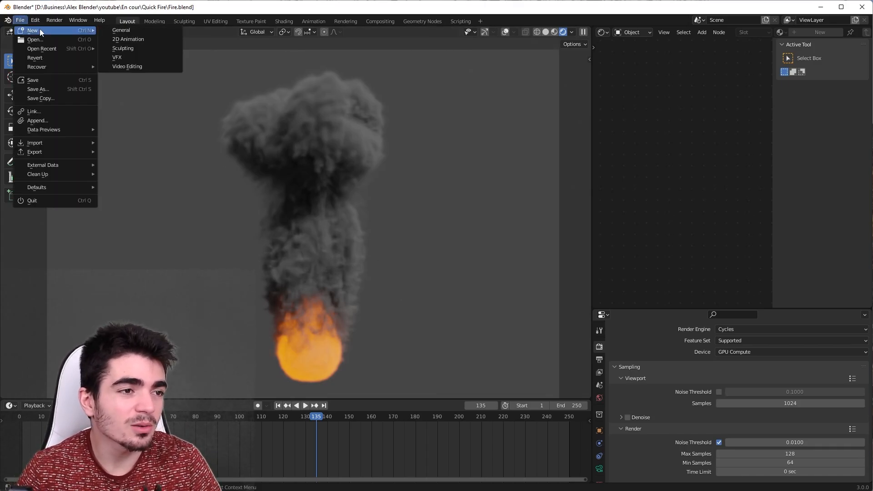
left_click(121, 30)
left_click(449, 267)
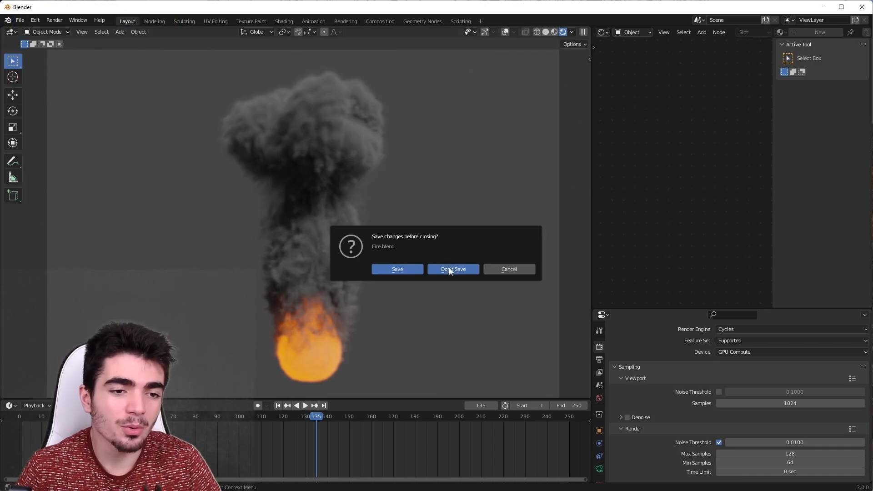
Delete the default cube and add a UV sphere at the world origin.
scroll(449, 268, "down", 3)
scroll(350, 225, "up", 3)
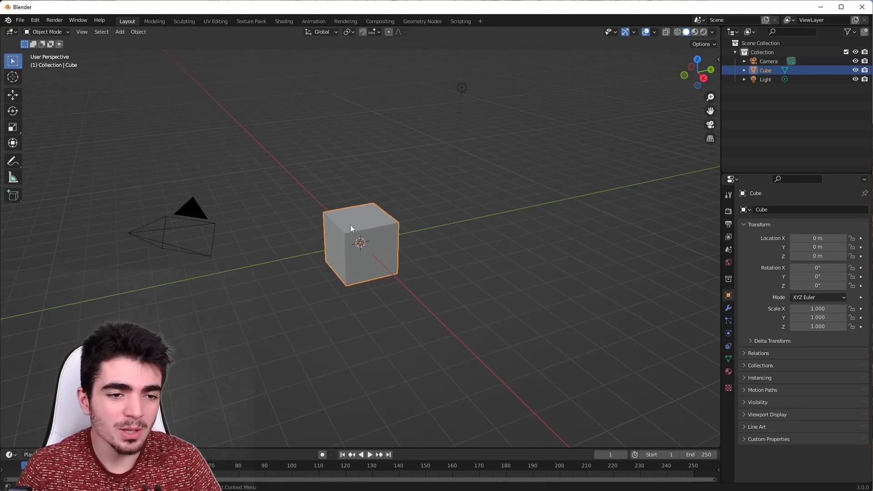
key("Delete")
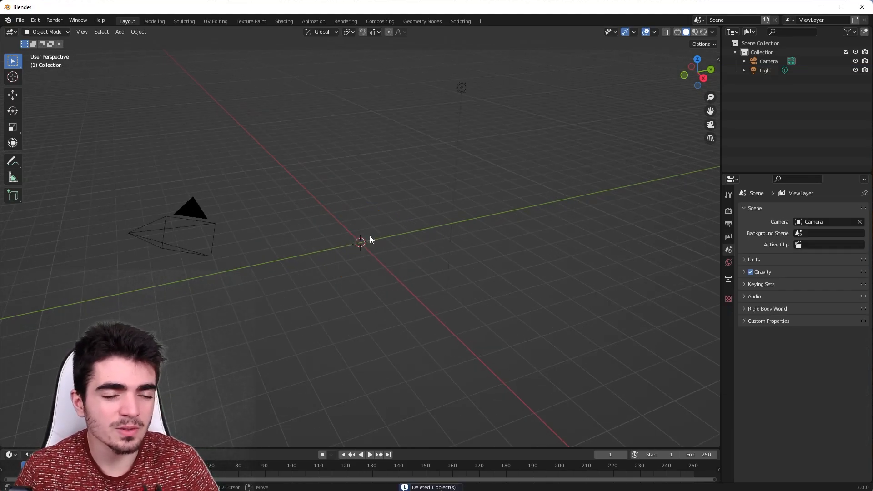
key("shift+a")
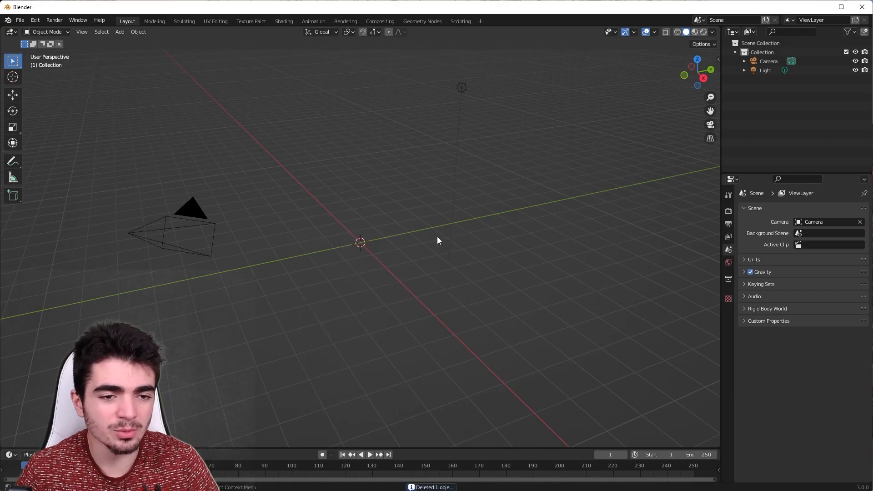
key("shift+a")
mouse_move(389, 241)
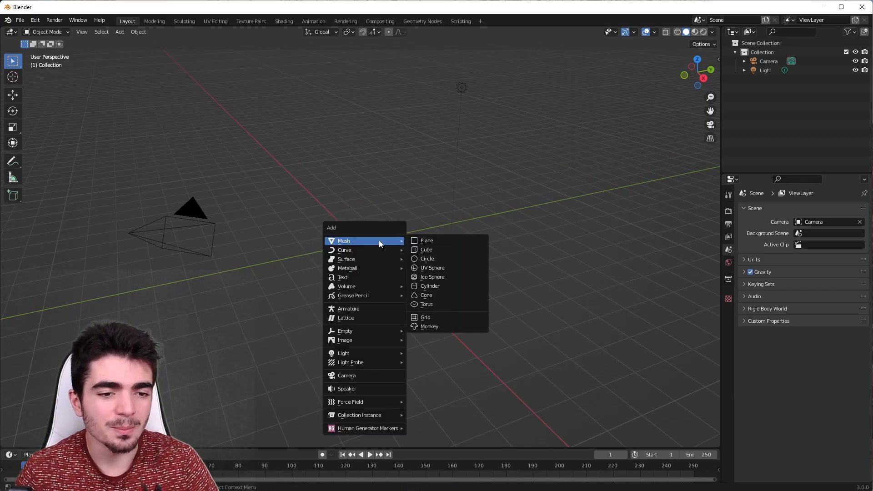
left_click(431, 268)
scroll(278, 214, "down", 2)
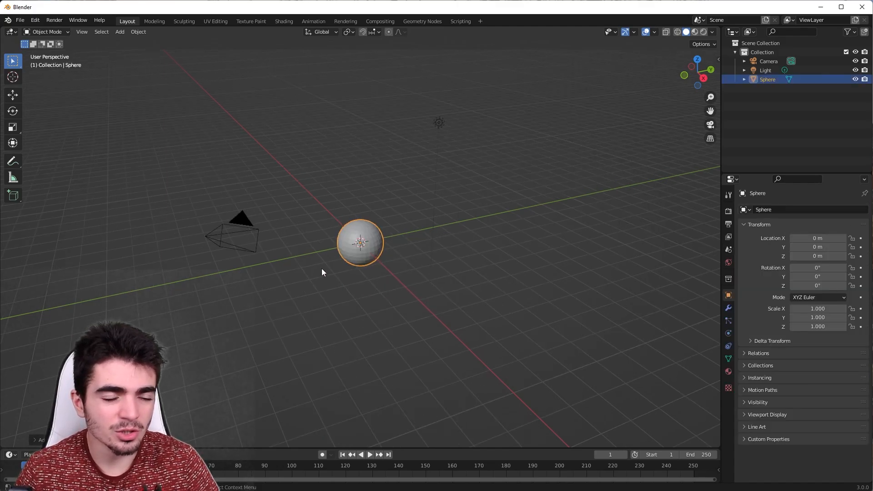
scroll(322, 272, "up", 1)
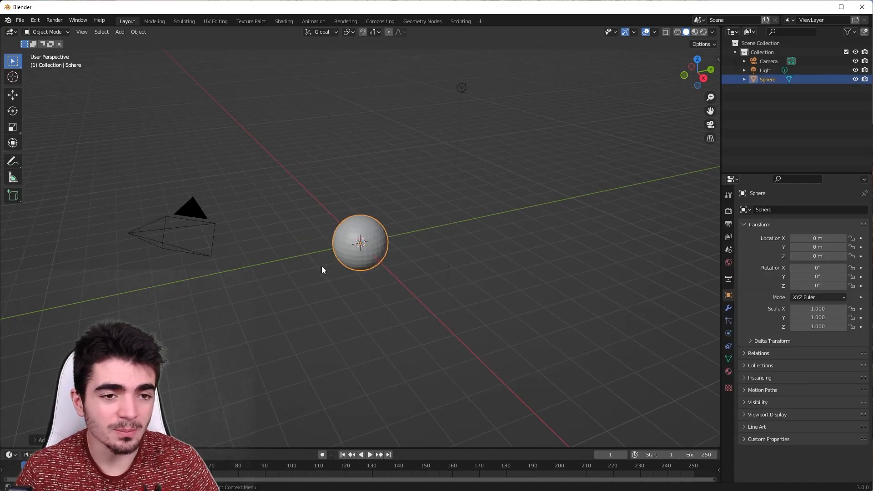
Apply the Quick Smoke effect to the UV sphere.
left_click(138, 31)
left_click(413, 198)
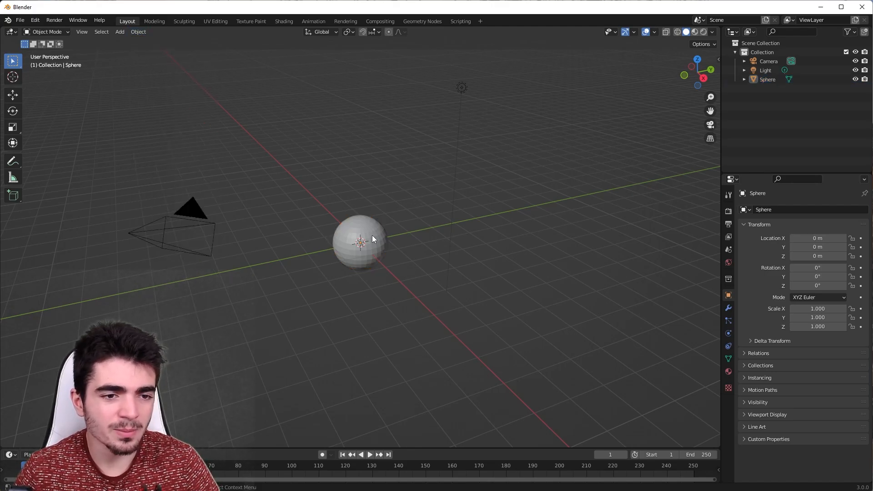
left_click(366, 233)
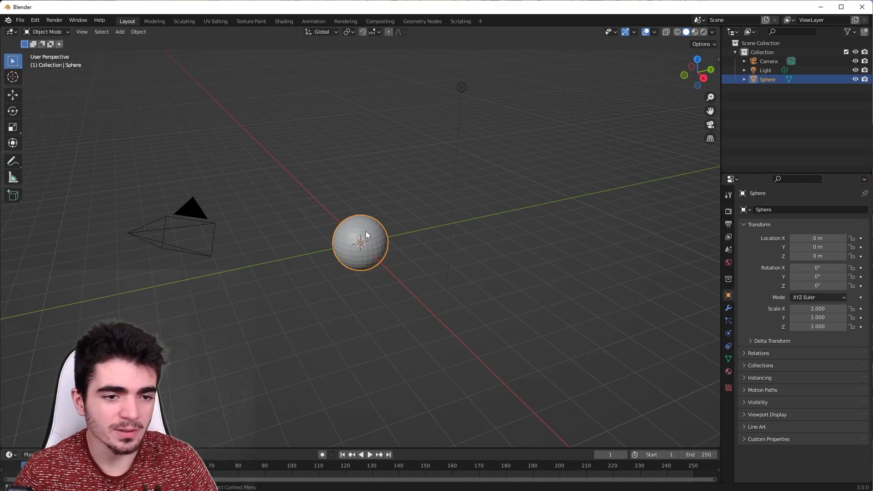
left_click(138, 32)
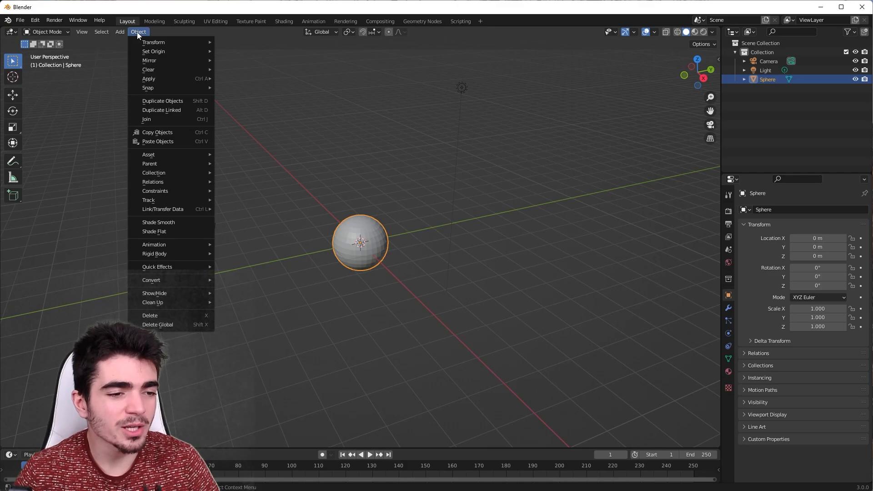
mouse_move(174, 268)
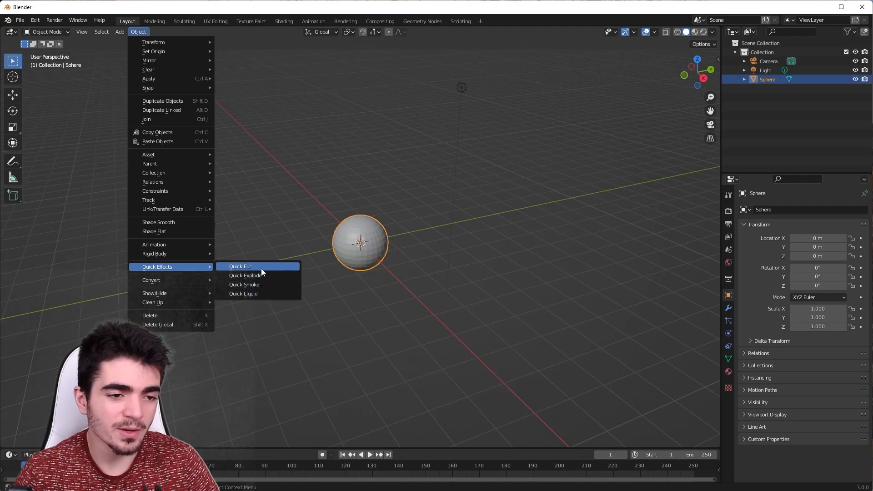
left_click(243, 286)
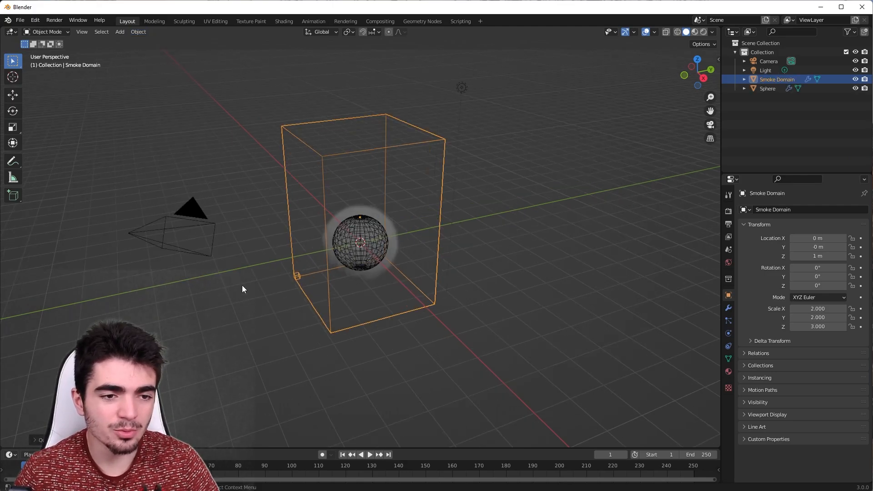
Select the emitter sphere inside the domain and examine its wireframe and the smoke around it.
middle_click_drag(242, 285, 255, 300)
scroll(291, 281, "up", 6)
scroll(368, 249, "down", 3)
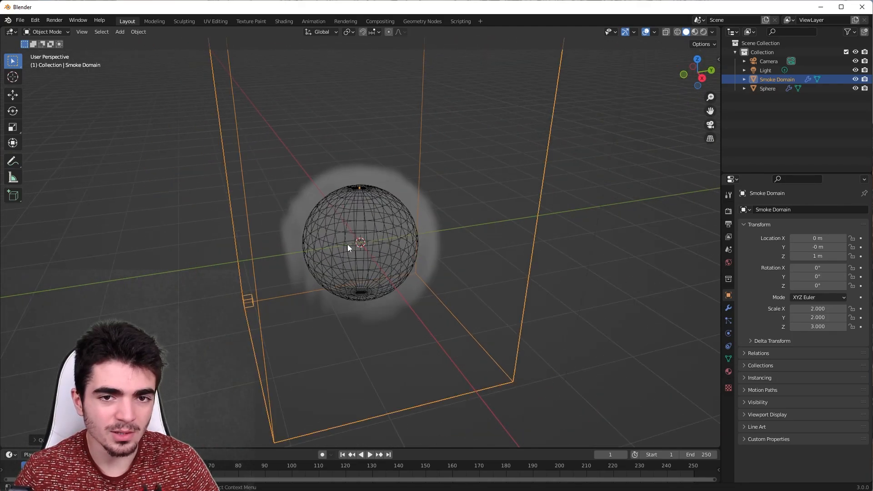
middle_click_drag(347, 245, 350, 221)
left_click(350, 220)
scroll(341, 177, "up", 4)
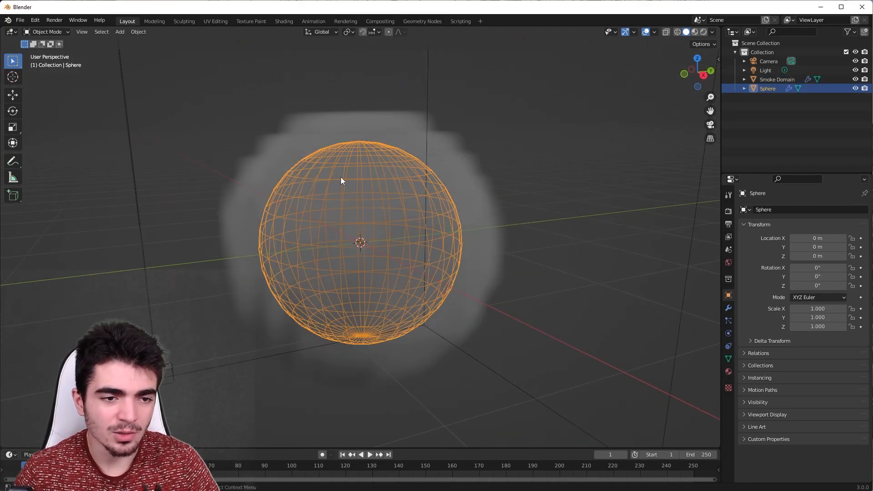
scroll(445, 270, "down", 2)
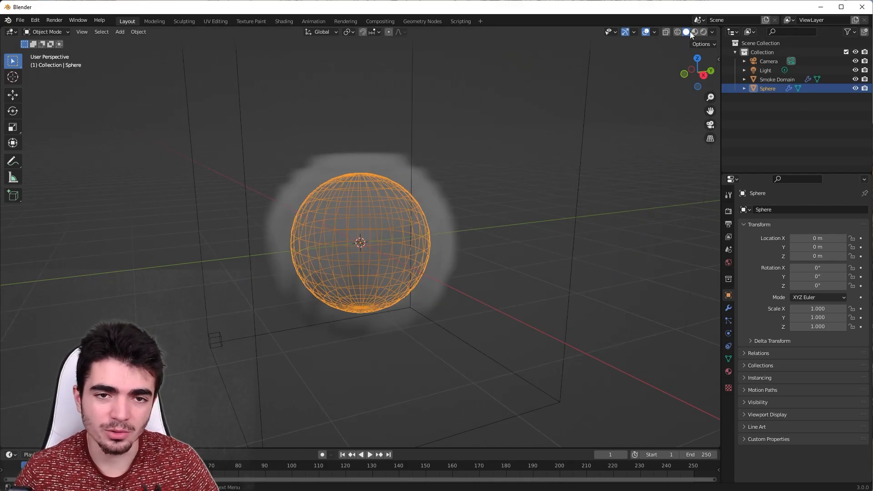
scroll(582, 132, "down", 2)
scroll(432, 191, "up", 1)
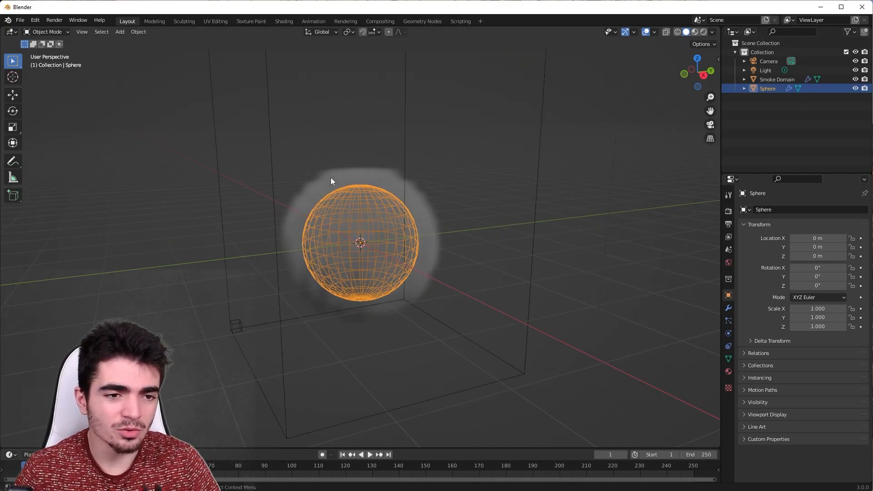
middle_click_drag(402, 180, 438, 228)
scroll(441, 226, "down", 1)
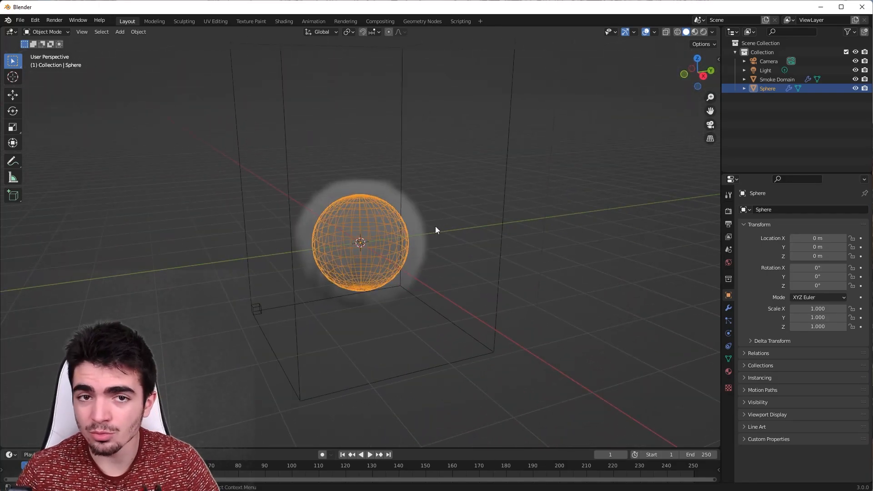
mouse_move(361, 245)
middle_mouse_down()
mouse_move(437, 200)
mouse_move(354, 250)
middle_mouse_up()
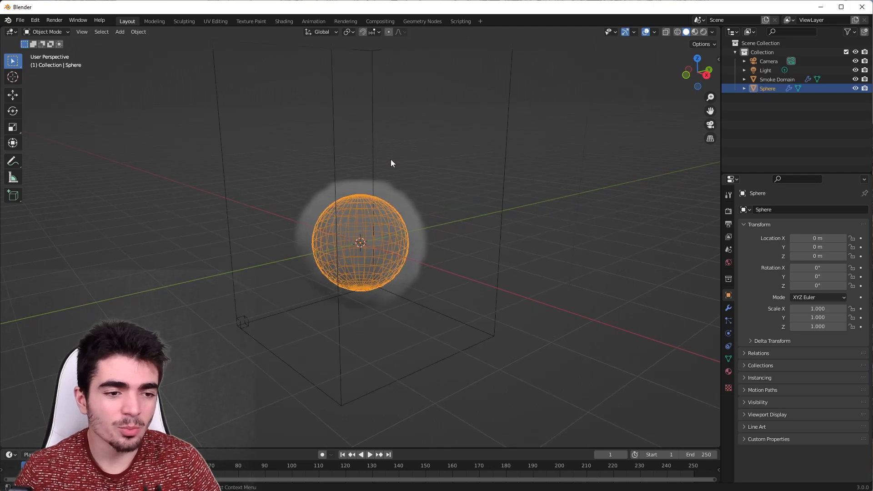
Select the smoke domain box to examine its extent around the sphere, and clear the selection.
left_click(506, 103)
scroll(455, 126, "down", 2)
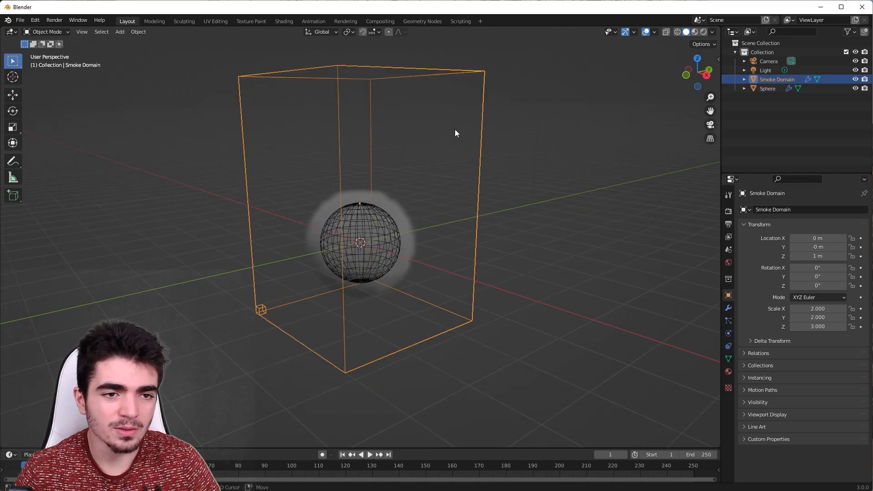
middle_click_drag(455, 129, 456, 162)
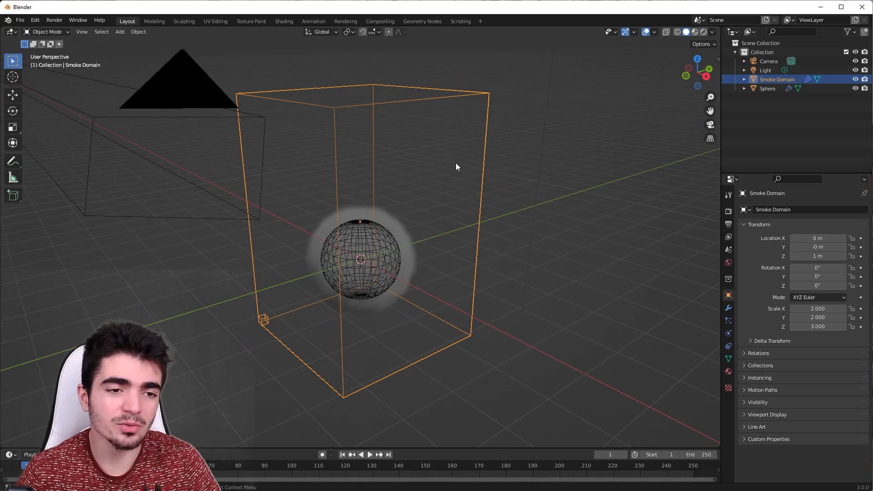
middle_click_drag(432, 211, 435, 230)
scroll(532, 391, "down", 10)
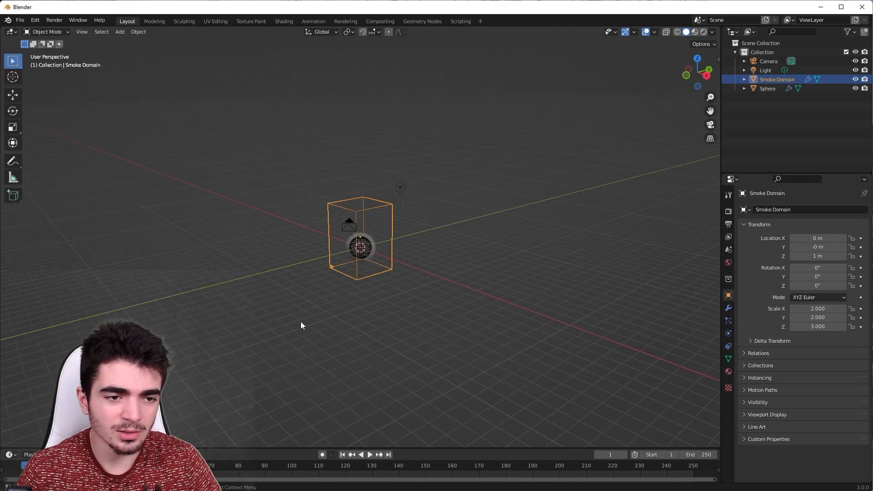
left_click(640, 264)
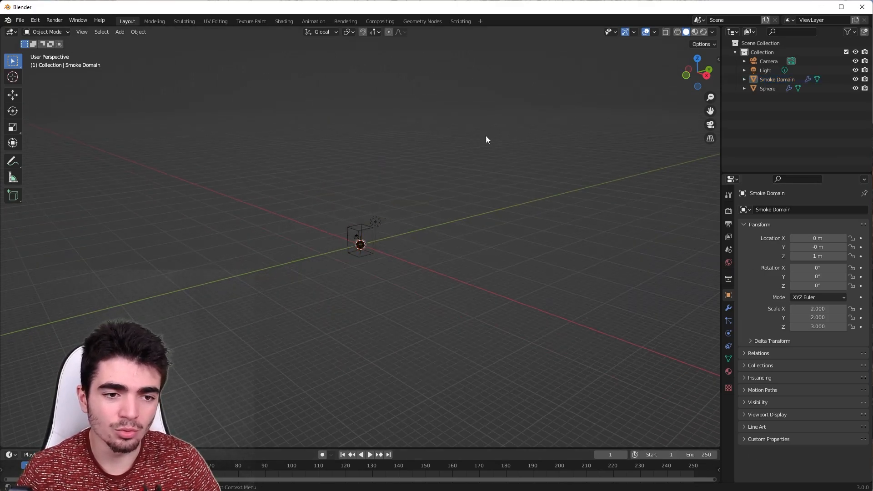
middle_click_drag(485, 166, 421, 354)
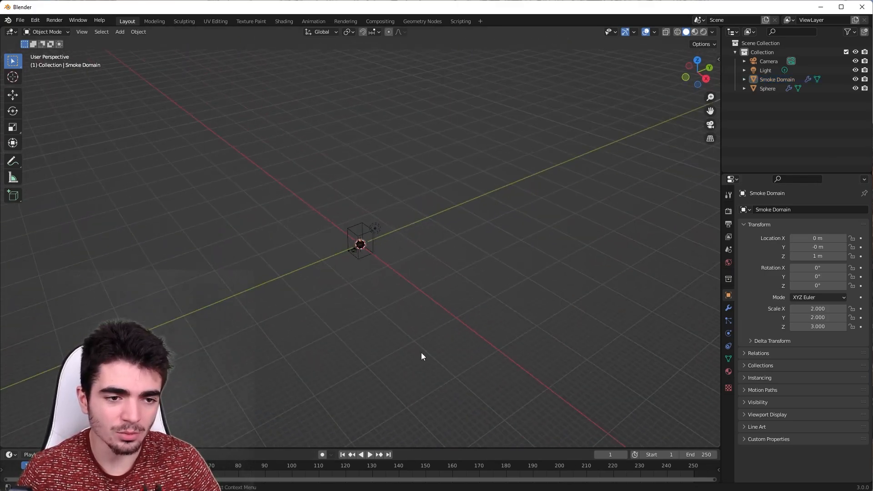
Select the smoke domain box and scale it up uniformly to about 3.03 × 3.03 × 4.54.
scroll(421, 354, "up", 5)
left_click(353, 219)
scroll(354, 219, "up", 4)
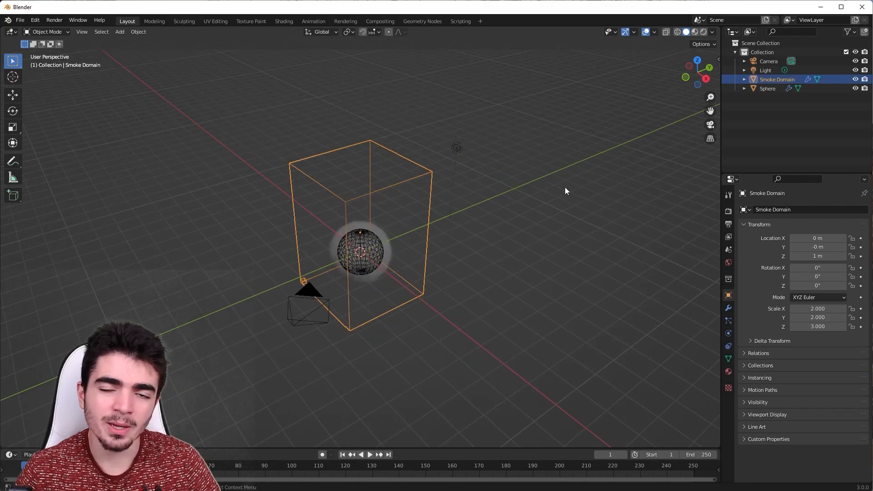
middle_click_drag(601, 268, 404, 261)
middle_click_drag(350, 255, 427, 225)
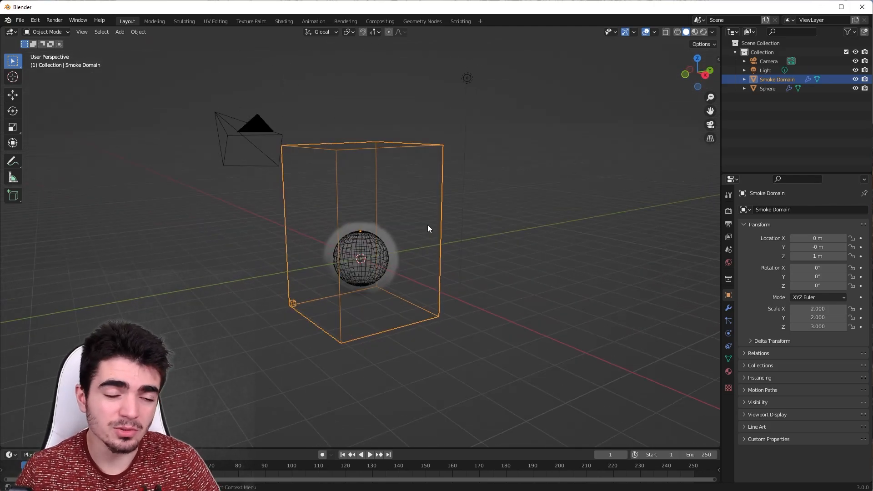
scroll(381, 215, "up", 2)
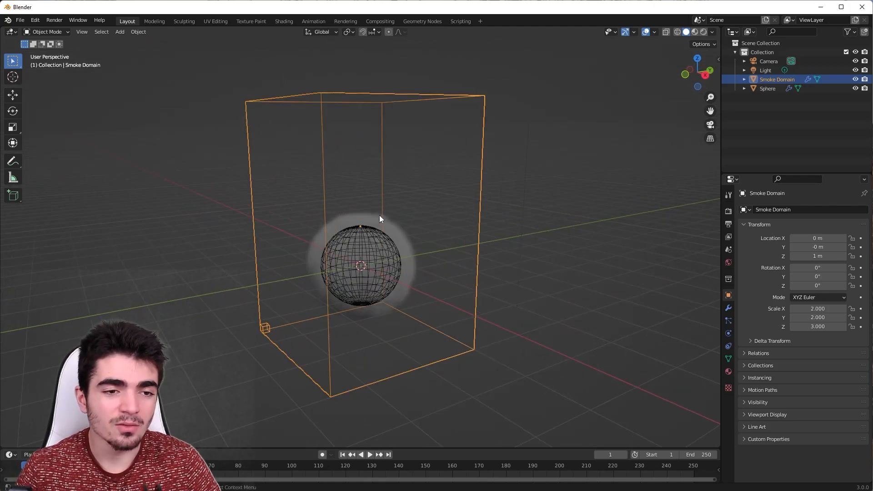
scroll(473, 285, "down", 1)
middle_click_drag(473, 285, 403, 239)
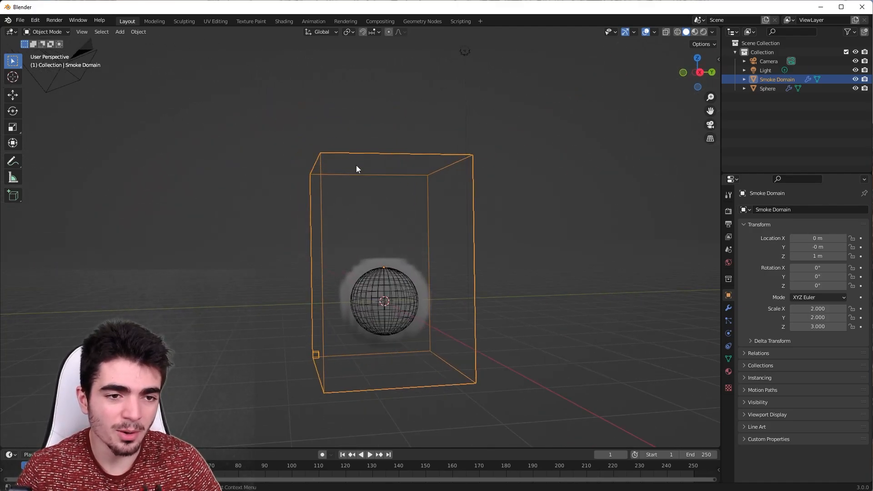
mouse_move(356, 166)
middle_mouse_down()
mouse_move(344, 178)
mouse_move(405, 194)
mouse_move(368, 168)
mouse_move(347, 167)
middle_mouse_up()
scroll(440, 195, "down", 2)
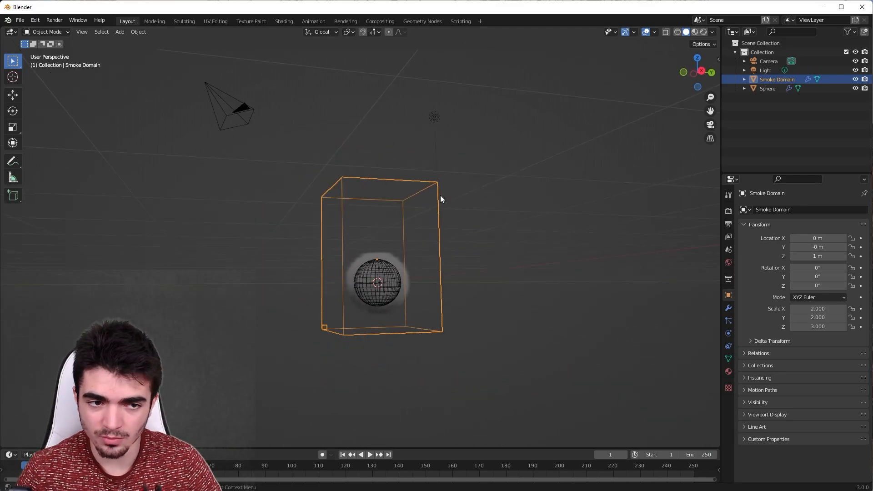
middle_click_drag(440, 199, 480, 238)
scroll(533, 291, "up", 2)
scroll(480, 238, "down", 1)
key("s")
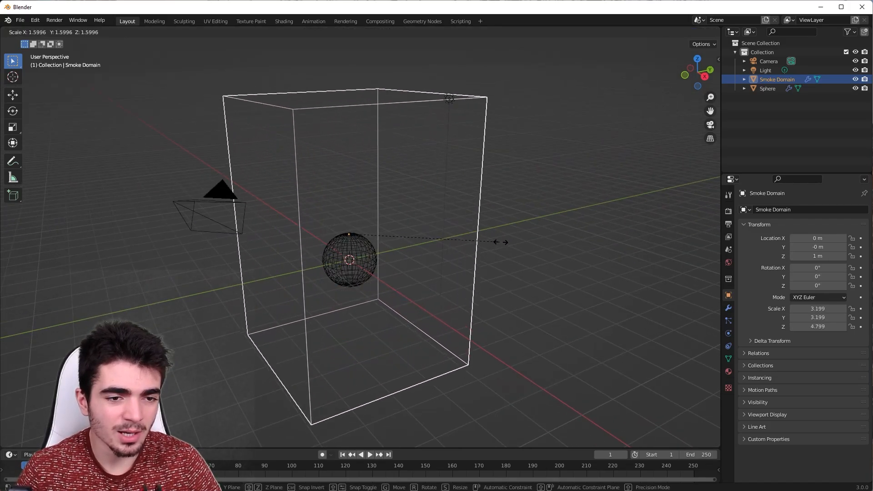
left_click(487, 246)
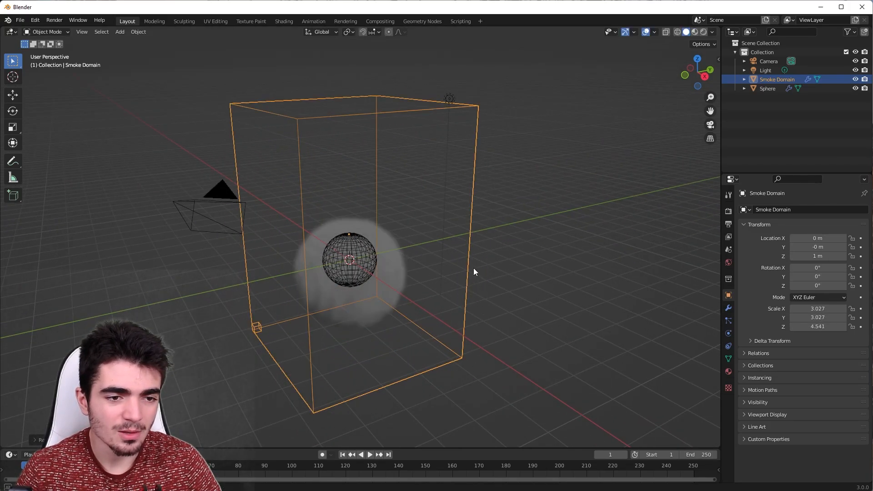
Raise the smoke domain along the Z axis until the emitter sphere sits just above the domain's floor.
middle_click_drag(473, 272, 468, 263)
key("g")
key("z")
left_click(433, 198)
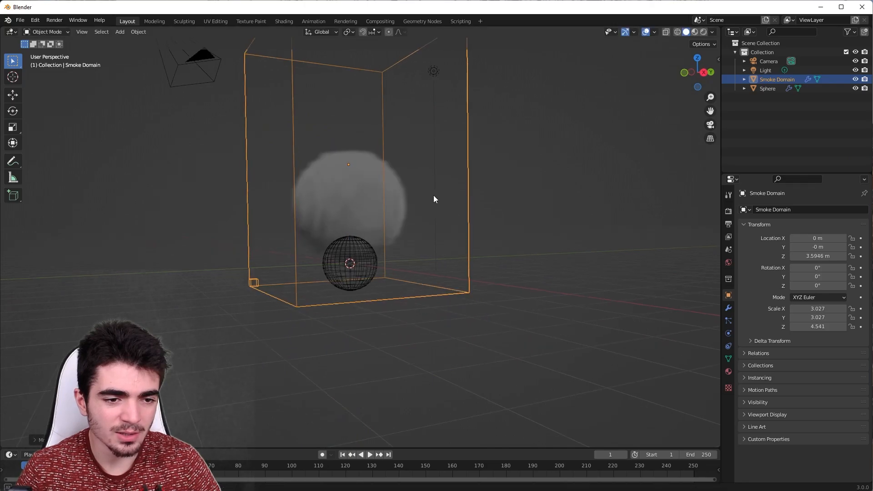
middle_click_drag(433, 195, 386, 218)
scroll(410, 199, "up", 3)
key("g")
key("z")
left_click(406, 193)
middle_click_drag(321, 190, 368, 233)
scroll(415, 237, "down", 4)
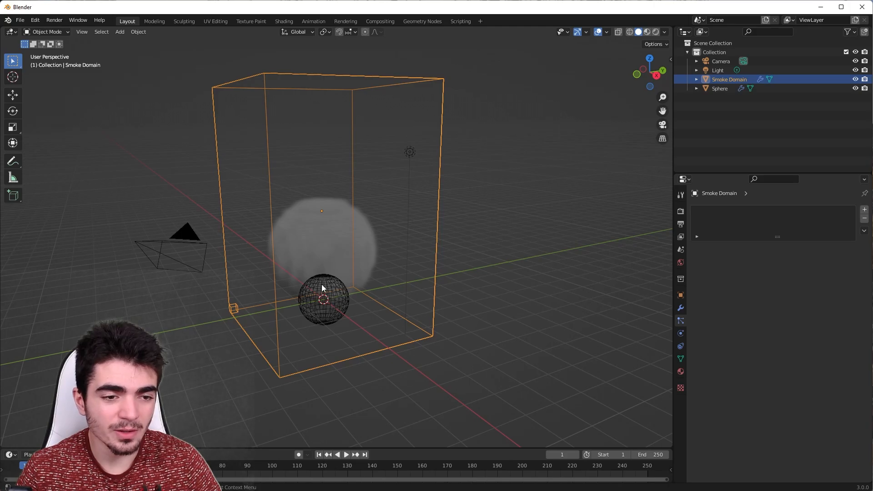
Set the emitter sphere's fluid flow type to Fire + Smoke.
left_click(321, 284)
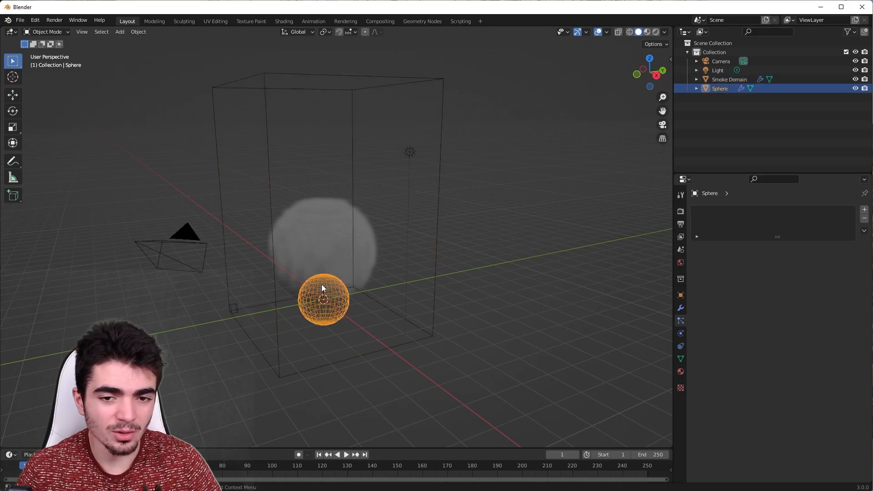
left_click(680, 334)
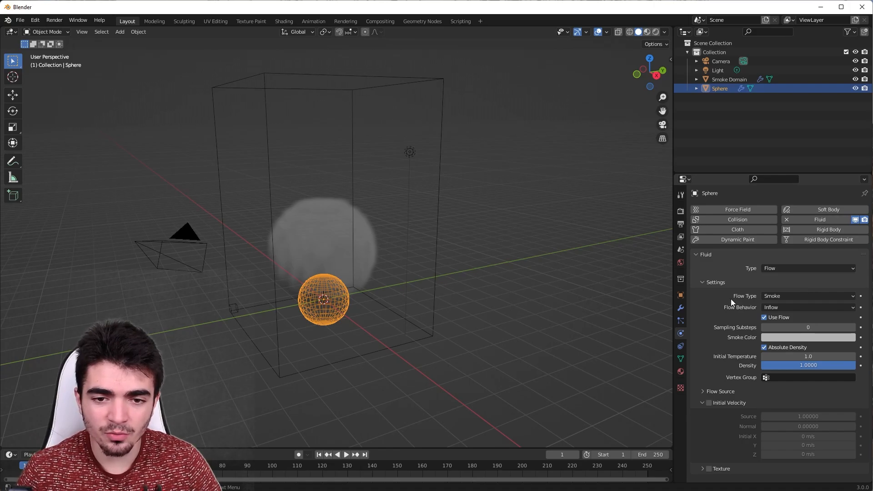
left_click(780, 296)
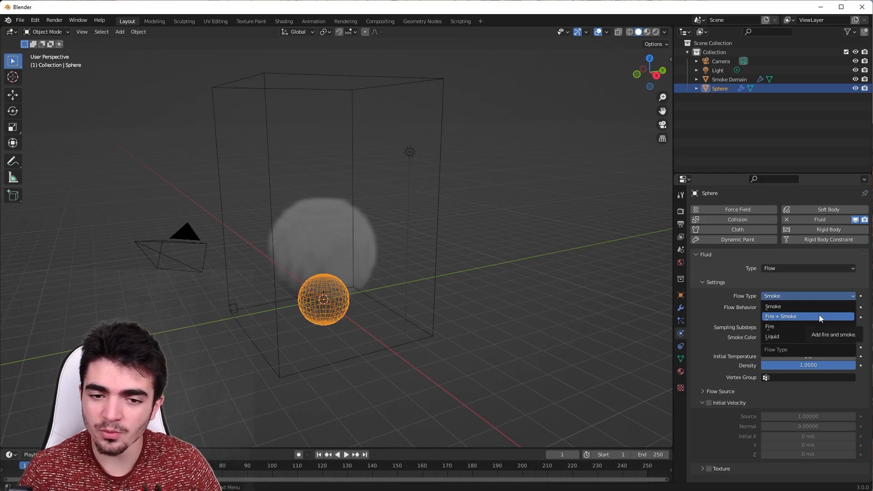
left_click(781, 315)
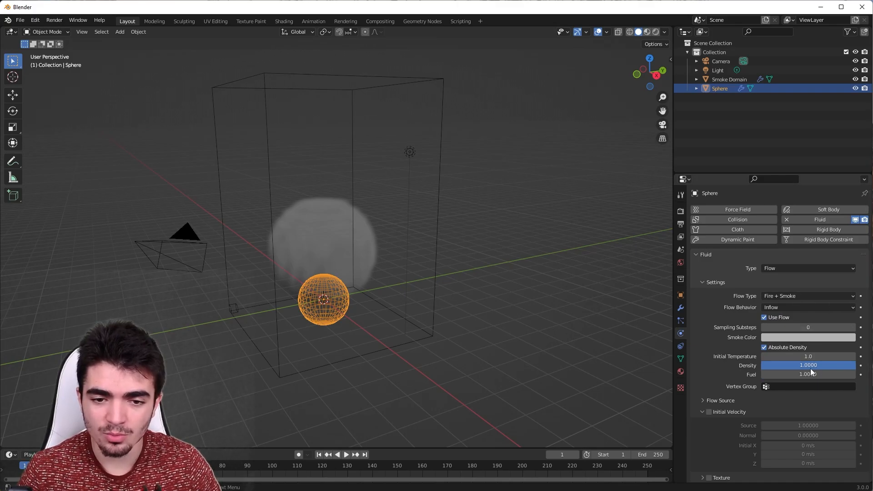
scroll(762, 349, "down", 1)
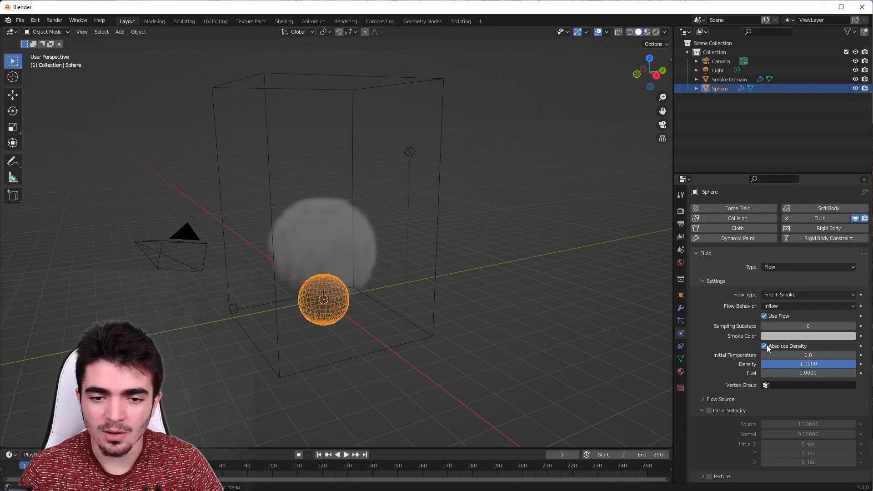
left_click(783, 339)
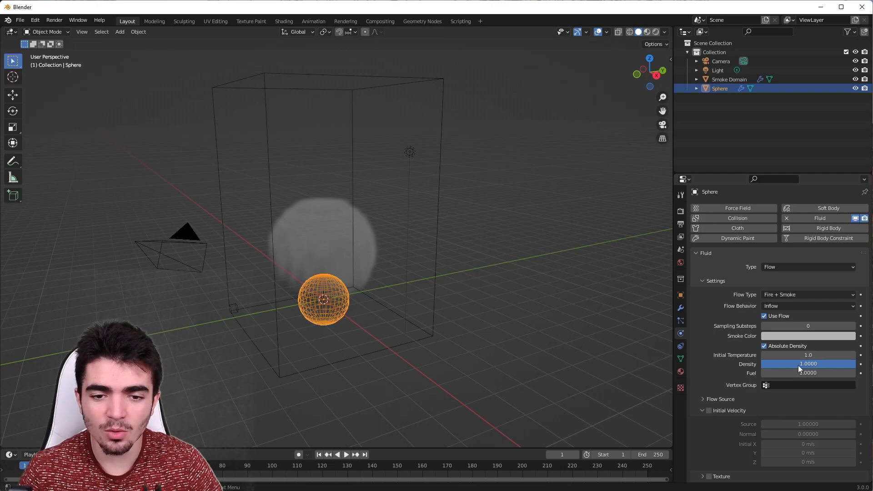
scroll(800, 368, "up", 1)
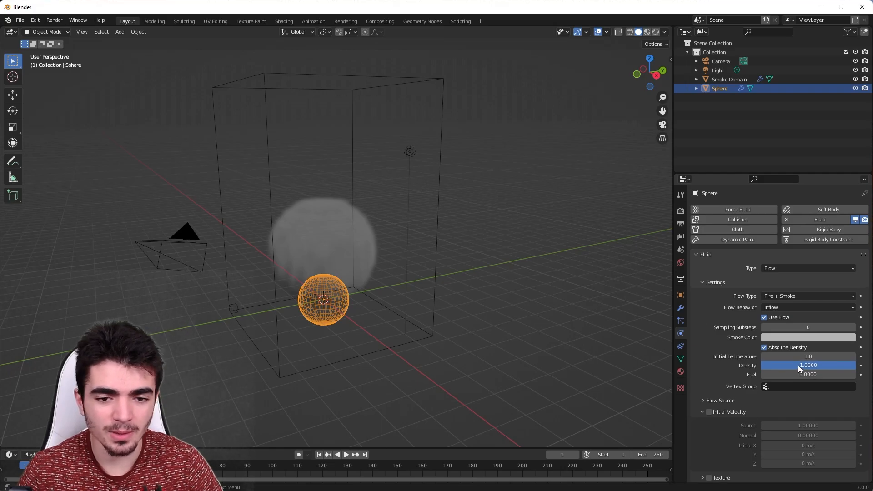
Set the render engine to Cycles and the render device to GPU Compute.
left_click(440, 177)
middle_click_drag(441, 173, 474, 193, "shift")
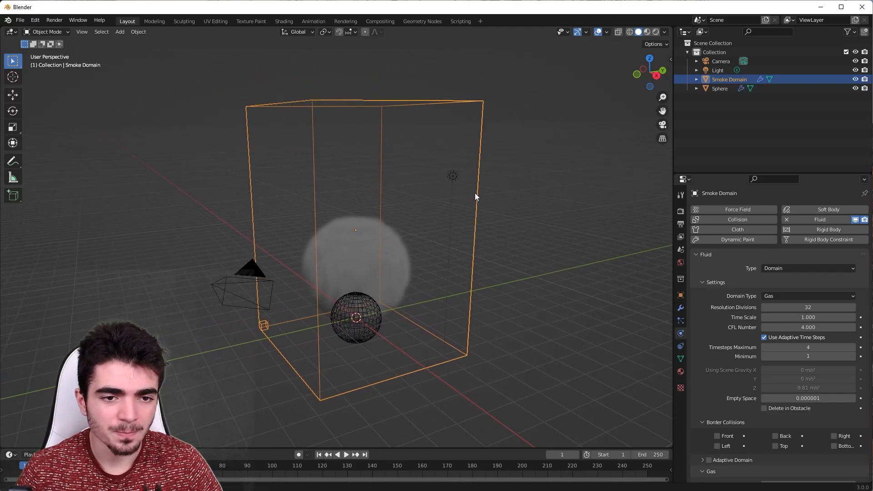
left_click(680, 211)
left_click(787, 209)
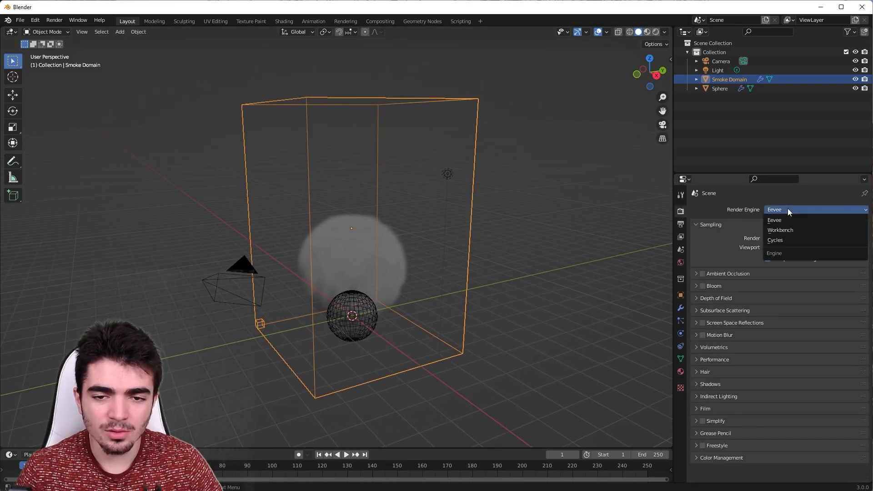
left_click(778, 239)
left_click(787, 231)
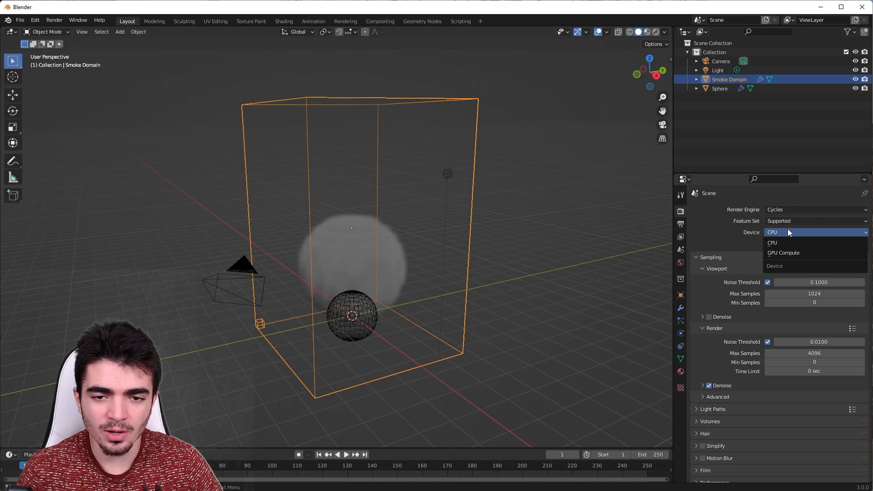
left_click(786, 253)
scroll(495, 206, "down", 2)
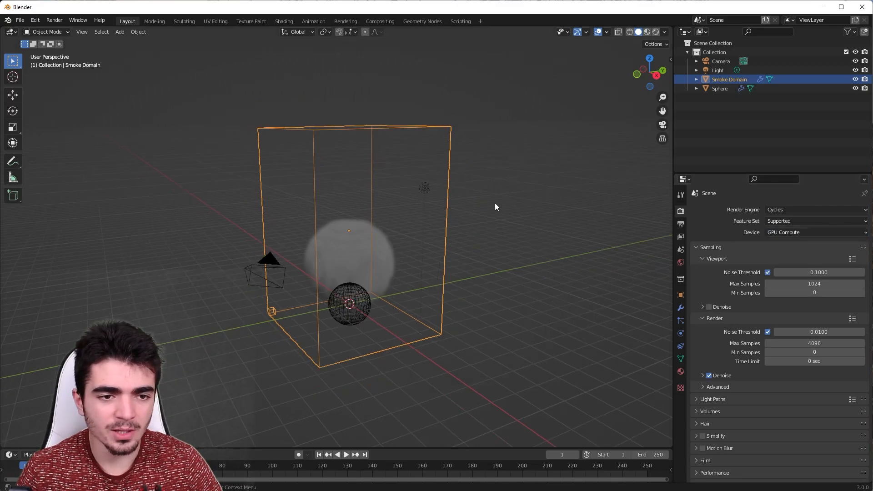
Change the scene's point light to a Sun light and move it outside the smoke domain.
left_click(425, 188)
left_click(680, 334)
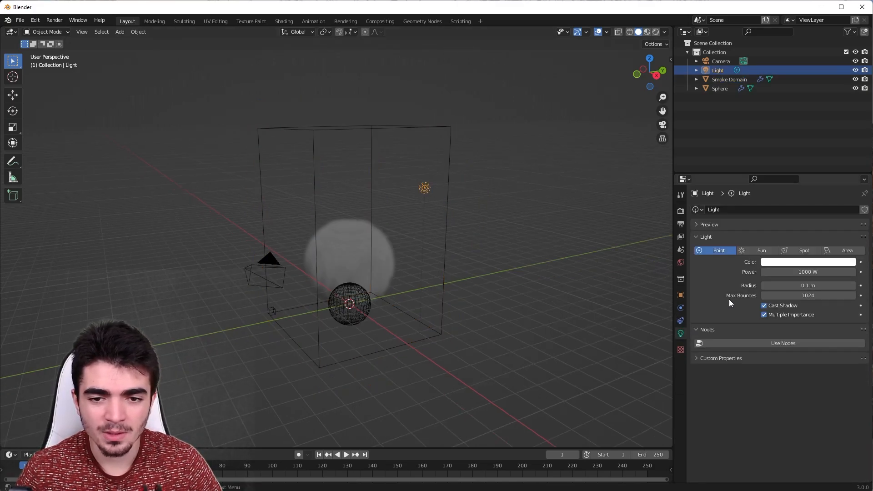
left_click(757, 254)
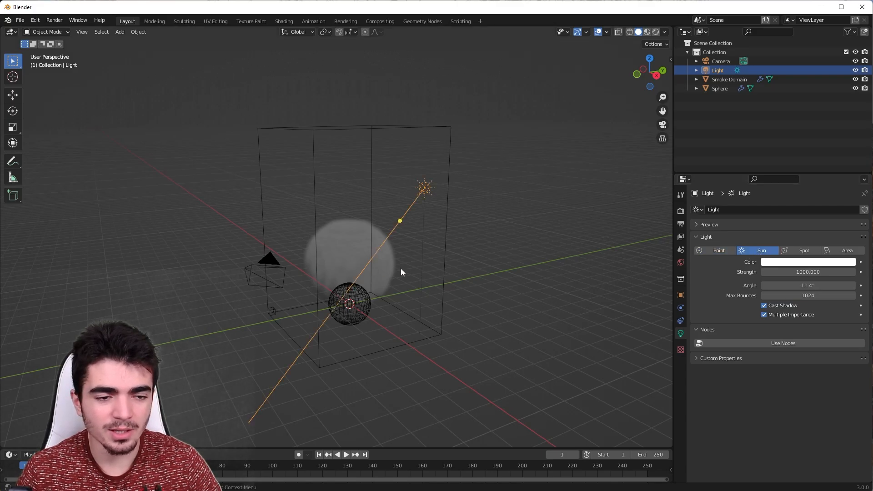
scroll(402, 269, "down", 1)
middle_click_drag(412, 283, 395, 286)
key("g")
left_click(493, 269)
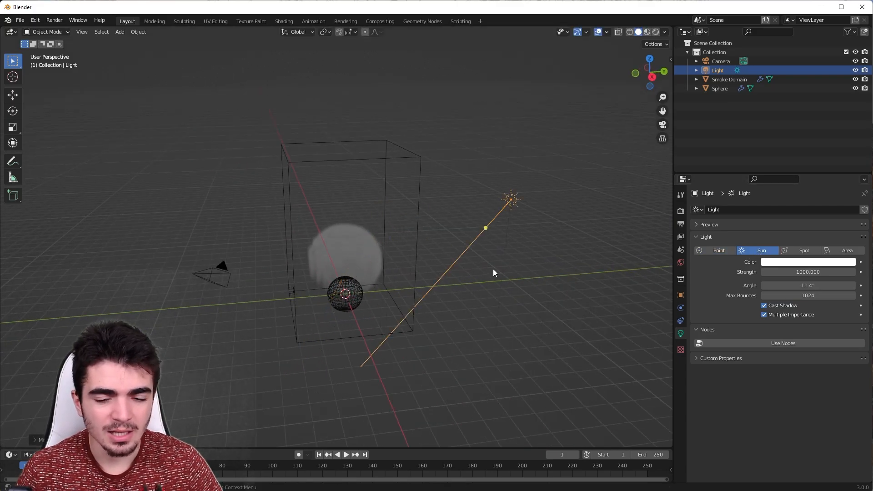
Set the sun light's strength to 4.
left_click(810, 271)
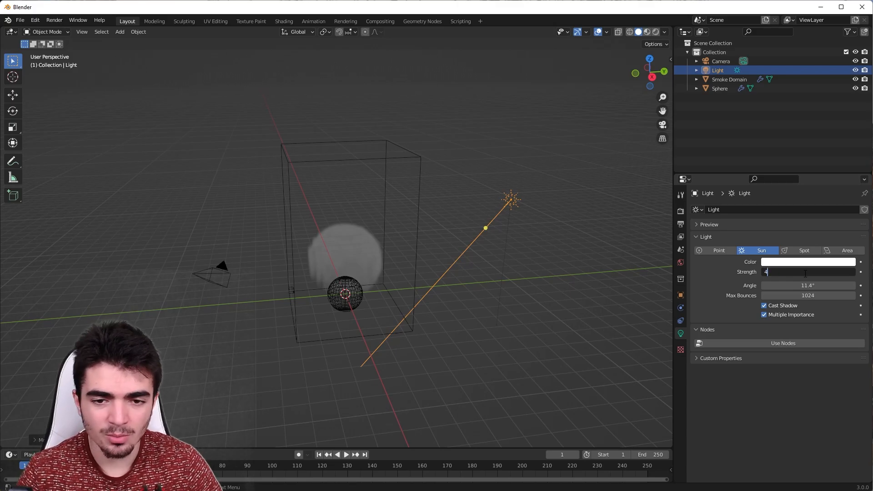
key("Return")
middle_click_drag(450, 291, 429, 284)
scroll(473, 289, "up", 2)
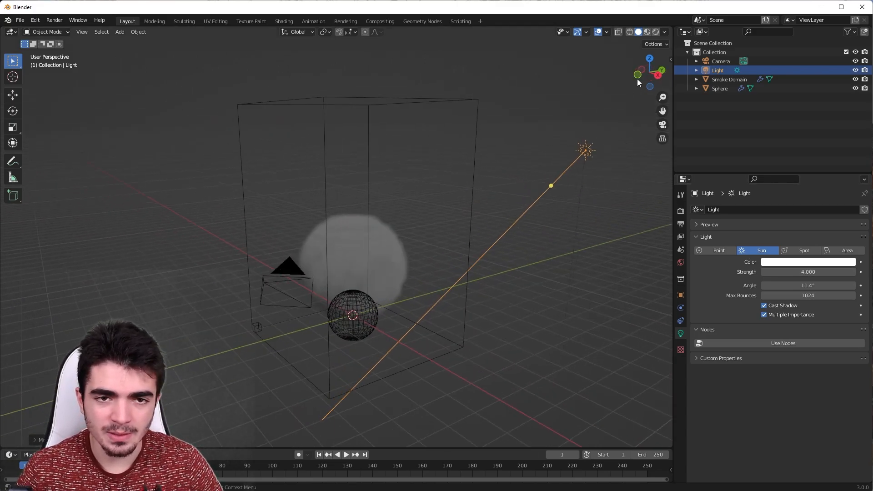
Preview the simulation in rendered viewport shading, play it to about frame 82, and examine the smoke's shape and shading.
left_click(654, 33)
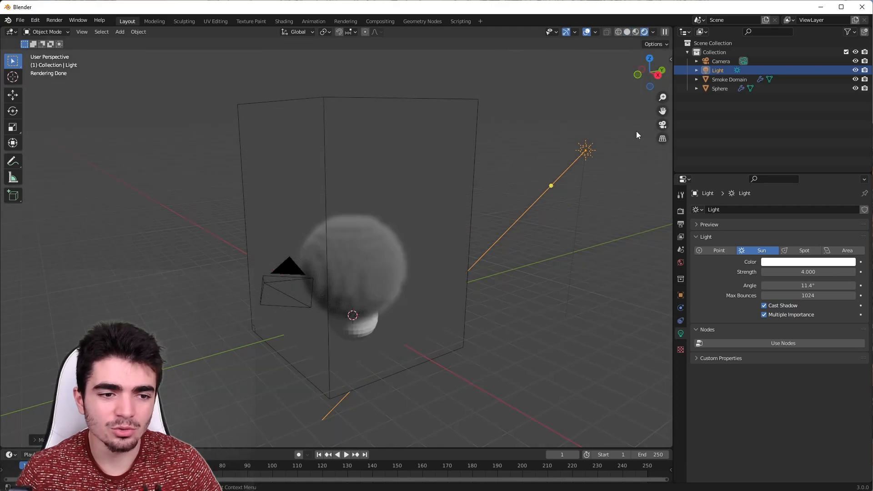
middle_click_drag(559, 254, 443, 268)
scroll(409, 336, "up", 2)
middle_click_drag(397, 359, 355, 402)
left_click(346, 454)
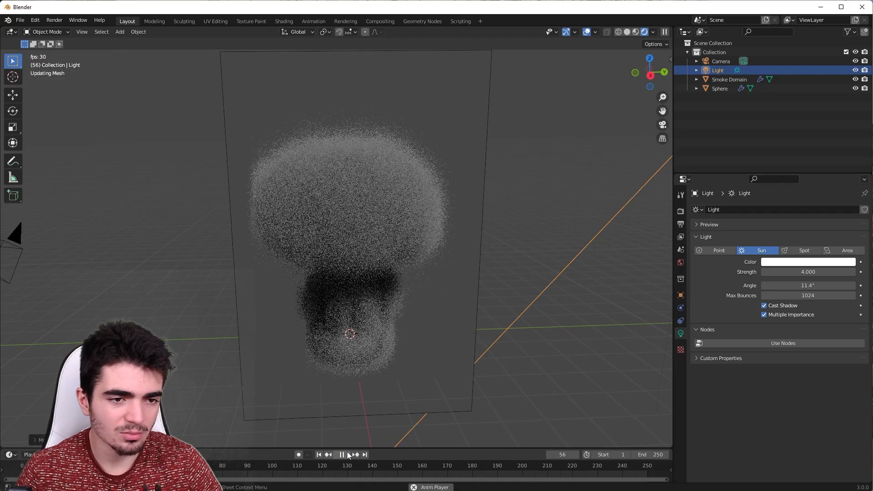
left_click(342, 454)
scroll(354, 328, "down", 4)
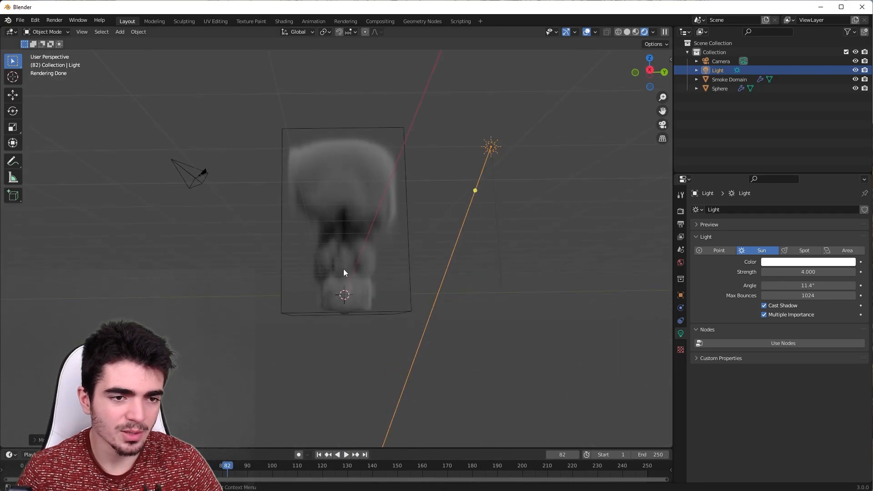
mouse_move(361, 211)
middle_mouse_down()
mouse_move(421, 242)
mouse_move(353, 212)
middle_mouse_up()
scroll(432, 231, "up", 2)
scroll(339, 300, "up", 1)
scroll(336, 245, "down", 1)
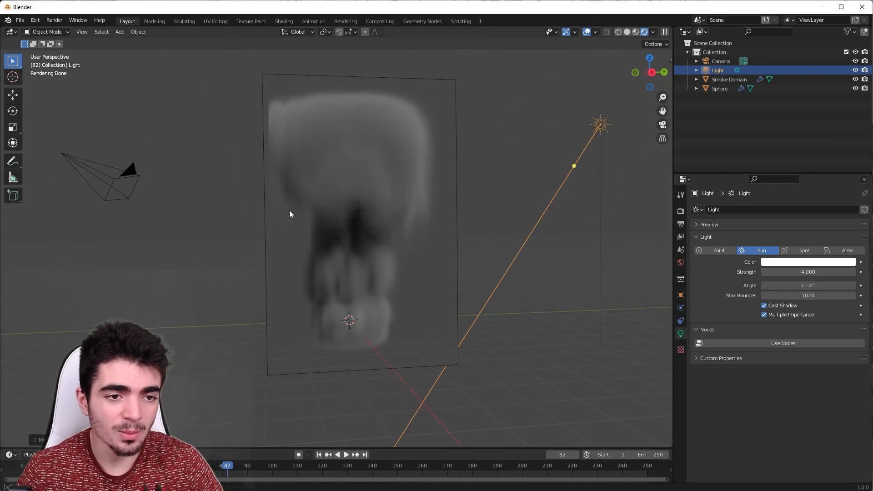
middle_click_drag(289, 210, 303, 211)
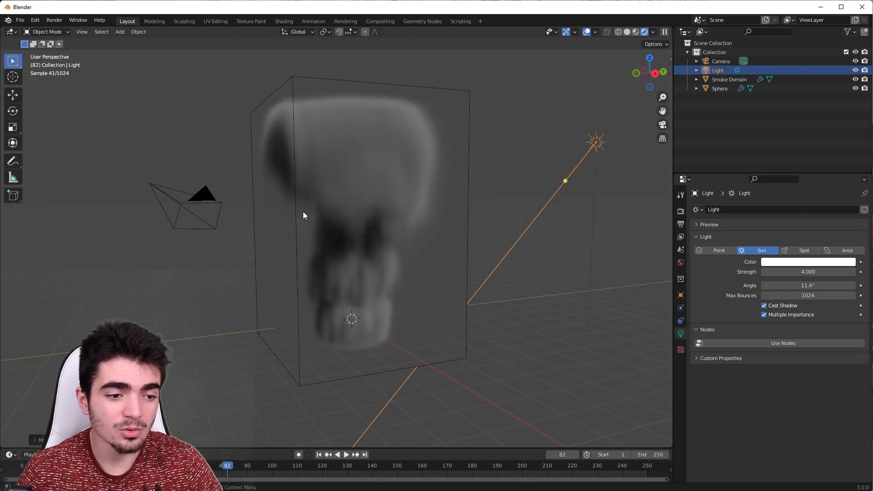
Return the animation to its first frame and switch the viewport back to solid shading.
left_click(319, 455)
middle_click_drag(556, 210, 495, 174)
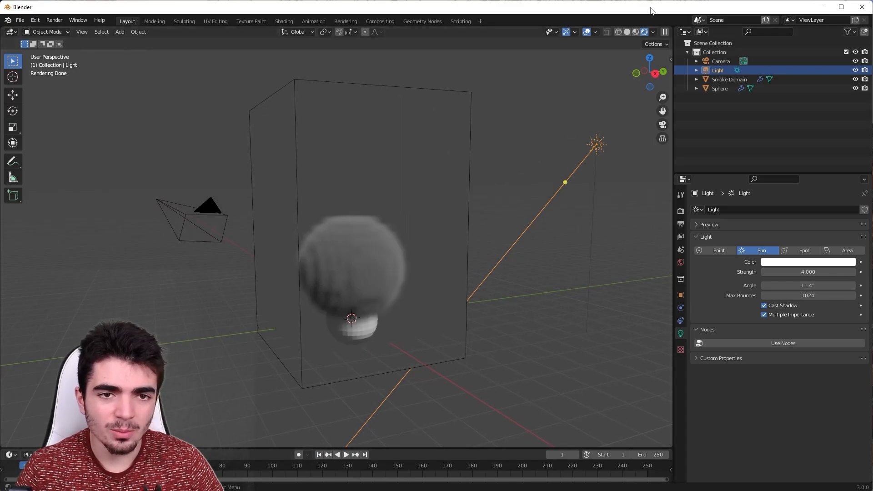
left_click(627, 32)
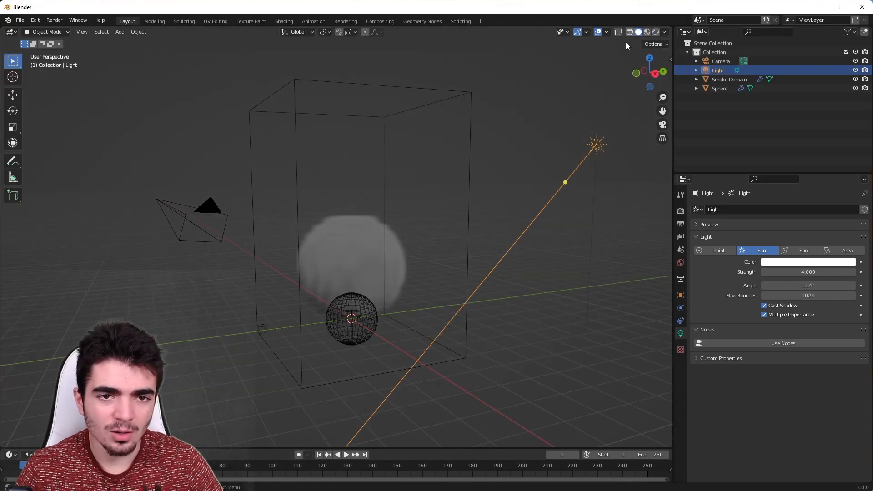
Set the smoke domain's fluid resolution divisions to 100 and enlarge the timeline area.
middle_click_drag(467, 143, 476, 136)
left_click(475, 134)
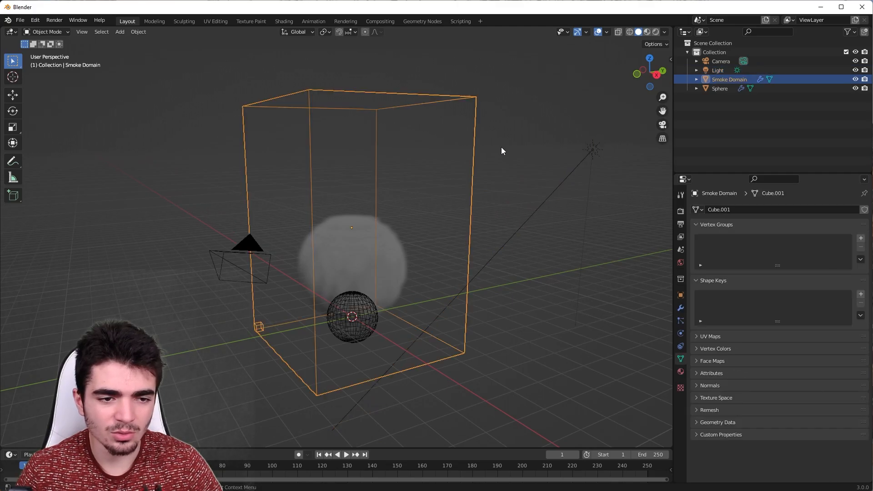
left_click(680, 346)
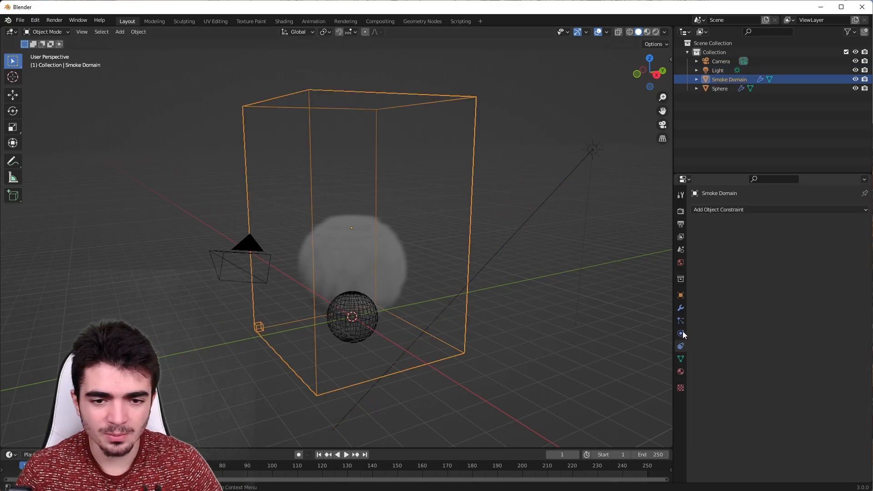
left_click(681, 332)
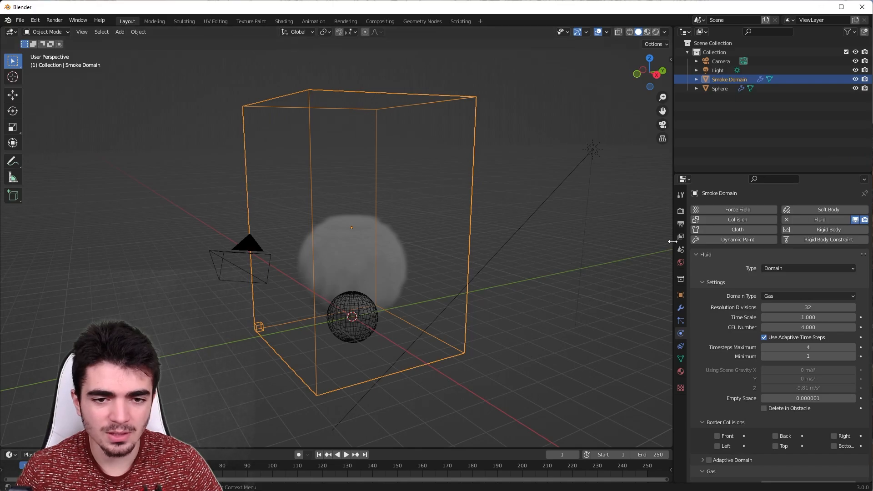
left_click_drag(672, 241, 641, 238)
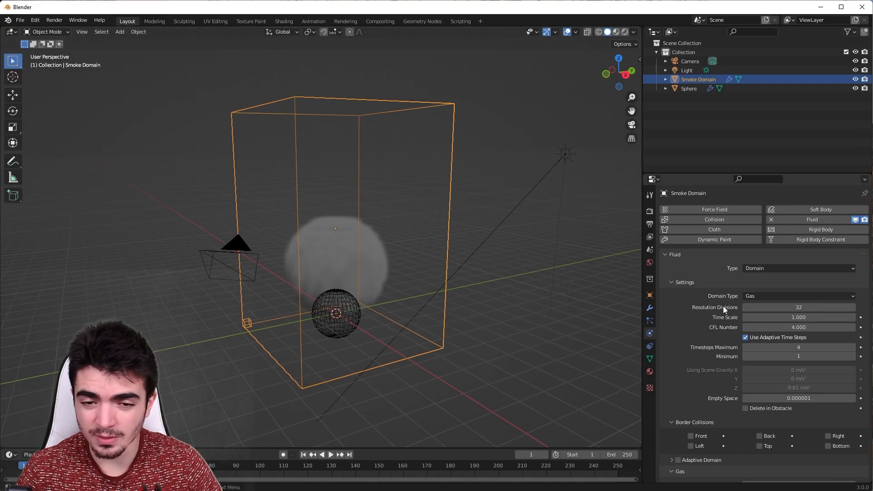
double_click(773, 305)
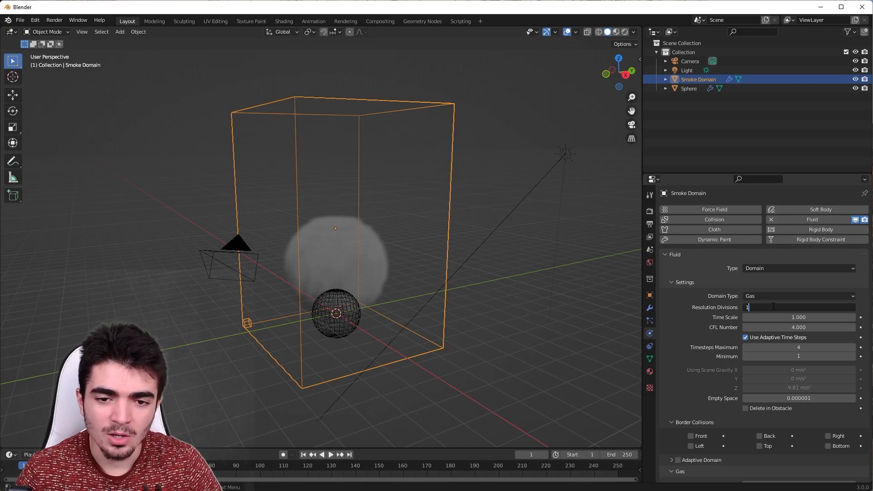
type("100")
key("Return")
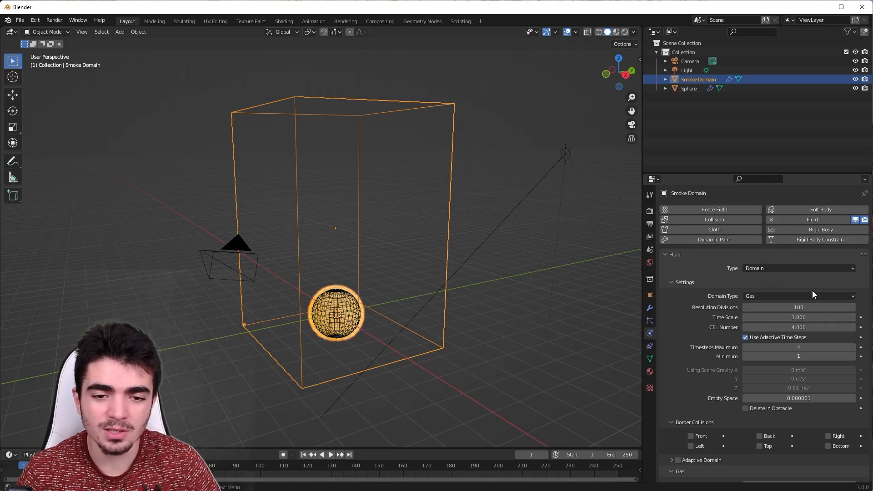
left_click_drag(330, 447, 335, 406)
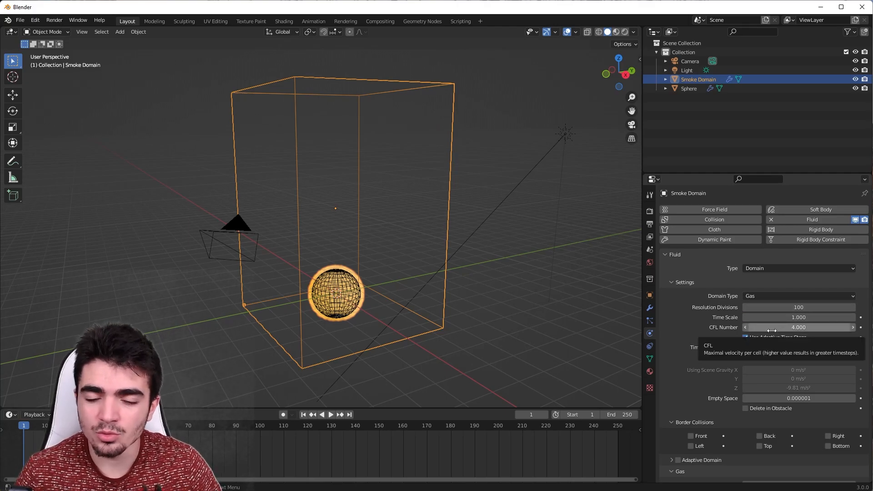
Enable Noise in the smoke domain's gas settings, keeping its default noise values.
scroll(677, 267, "down", 10)
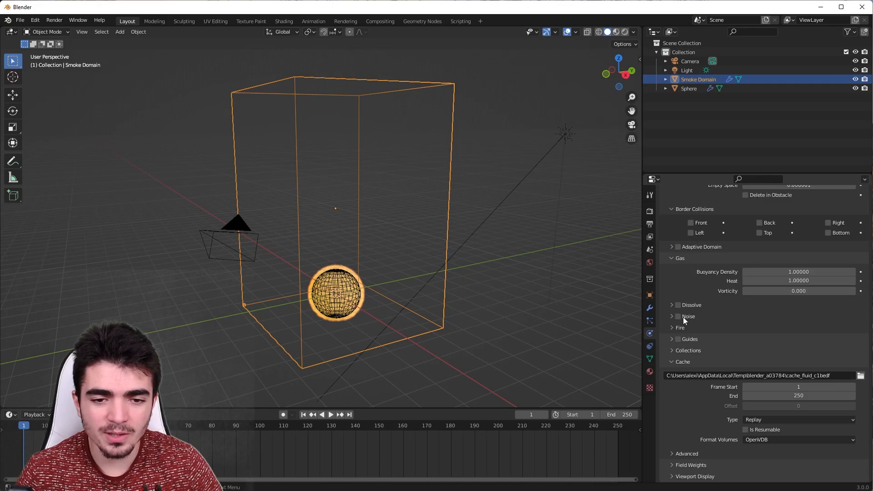
left_click(677, 316)
left_click(672, 315)
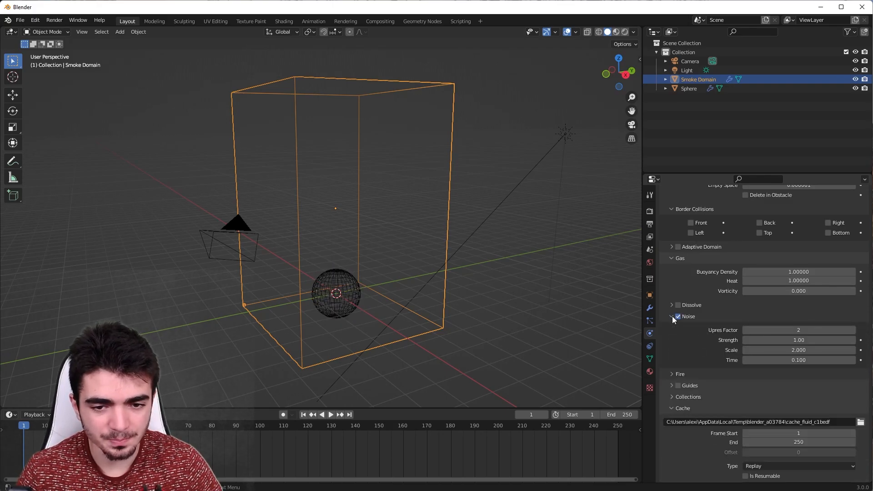
left_click(672, 316)
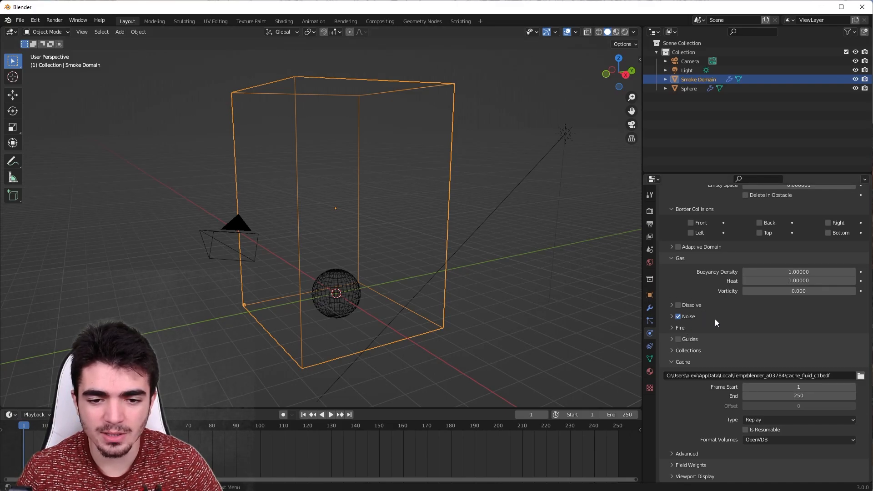
Set the smoke domain's cache type to All and make the bake resumable.
left_click(755, 420)
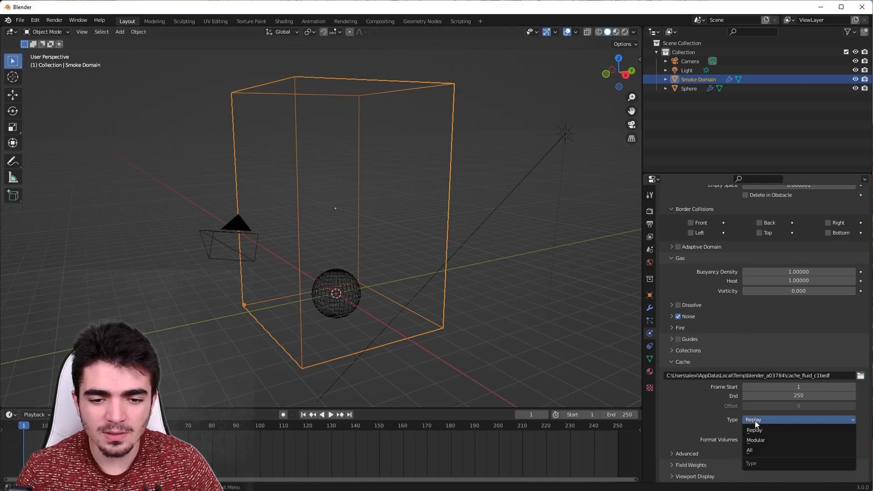
left_click(765, 449)
scroll(765, 448, "down", 1)
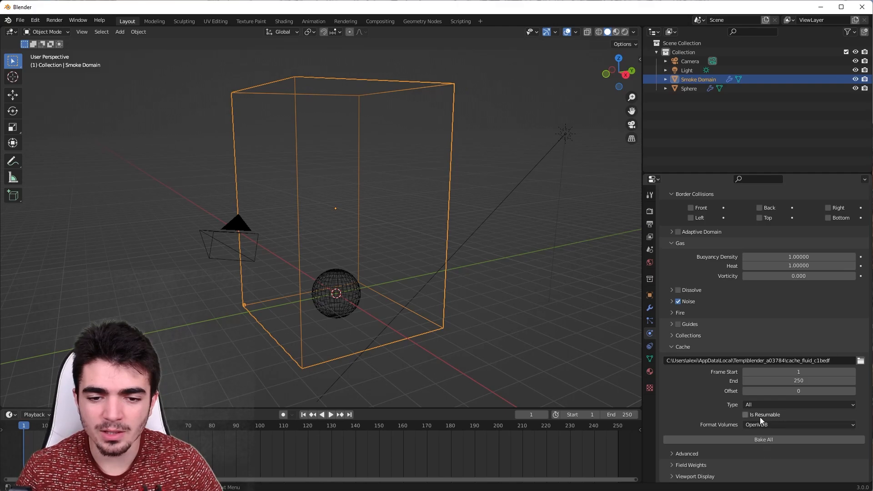
left_click(745, 414)
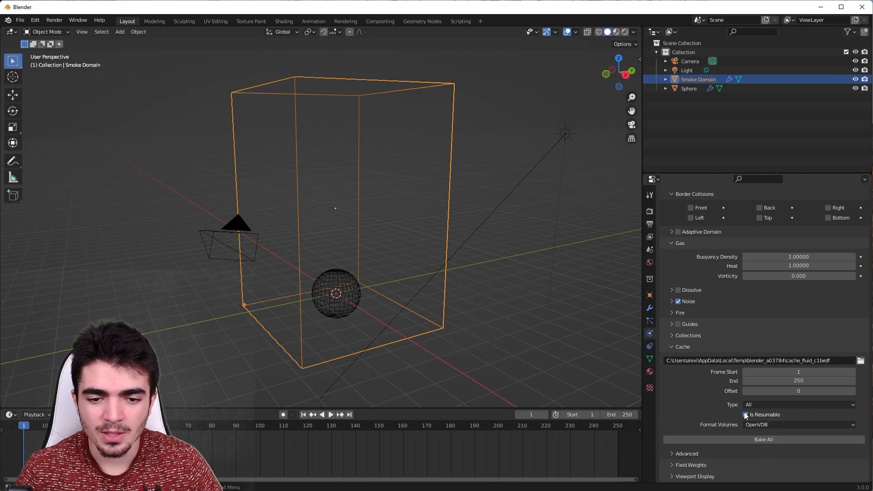
Play and scrub the animation to about frame 190 to check the unbaked simulation, and return to the first frame.
left_click(393, 431)
key("space")
left_click_drag(404, 427, 198, 426)
left_click(303, 414)
left_click(331, 415)
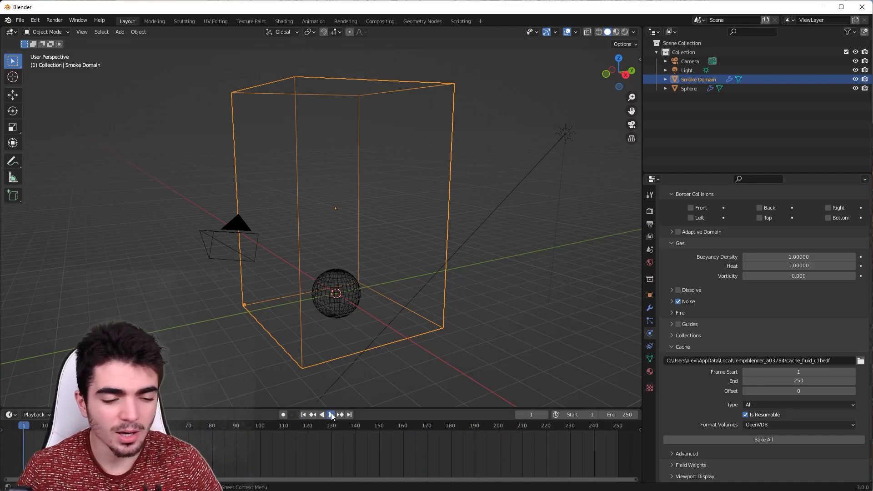
key("Escape")
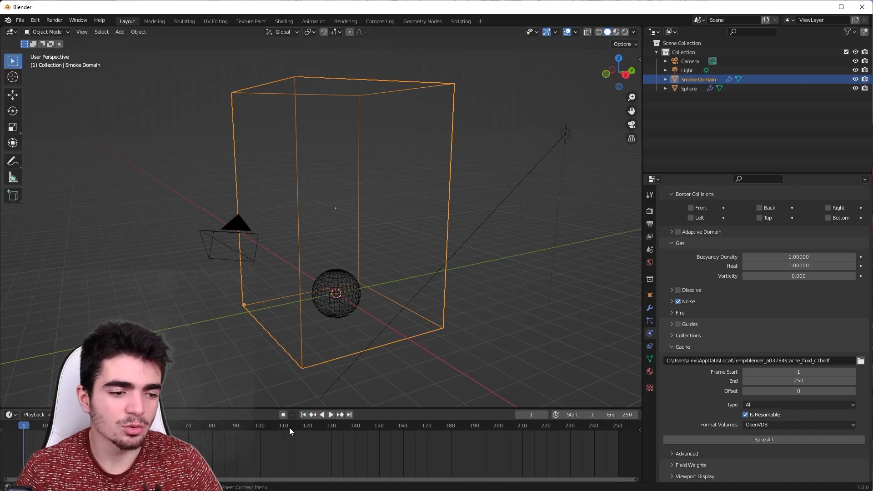
left_click(474, 426)
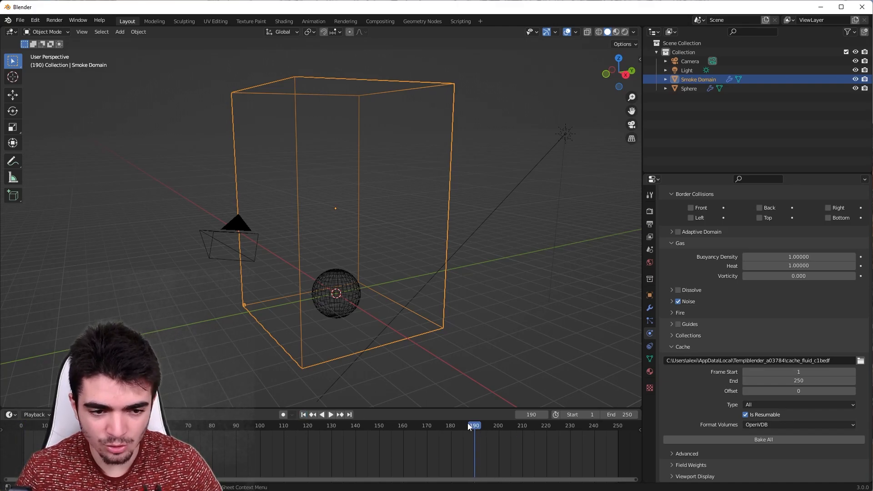
middle_click_drag(391, 332, 442, 176)
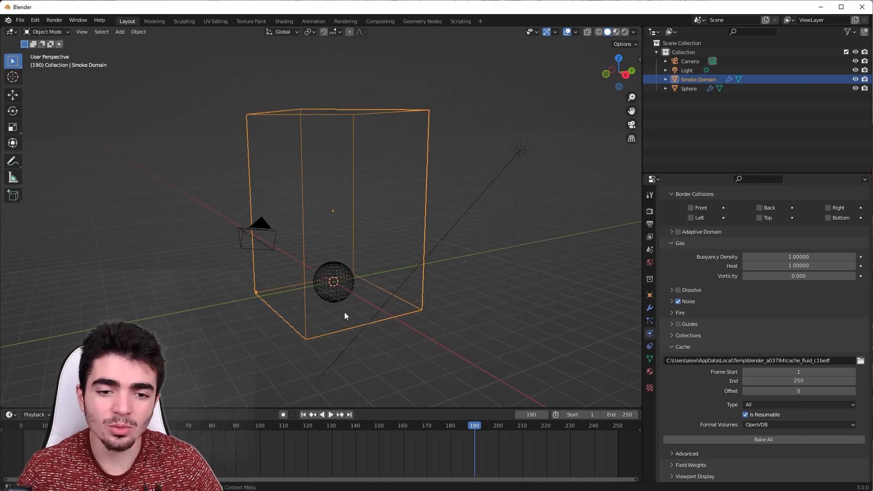
middle_click_drag(345, 315, 329, 306)
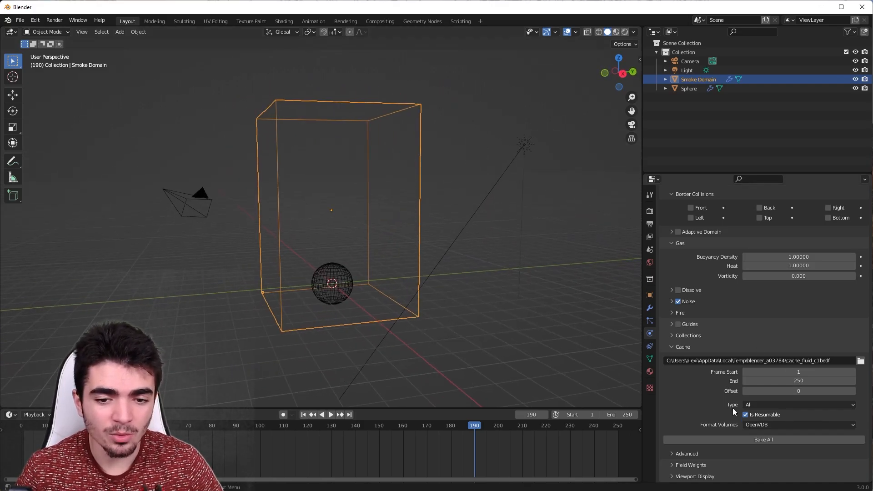
left_click(302, 414)
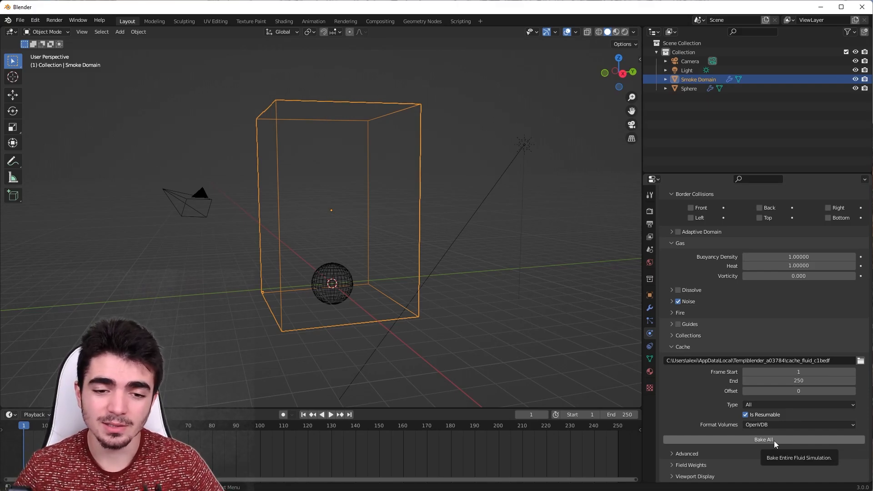
Bake the entire fluid simulation for the smoke domain.
middle_click_drag(553, 303, 468, 294)
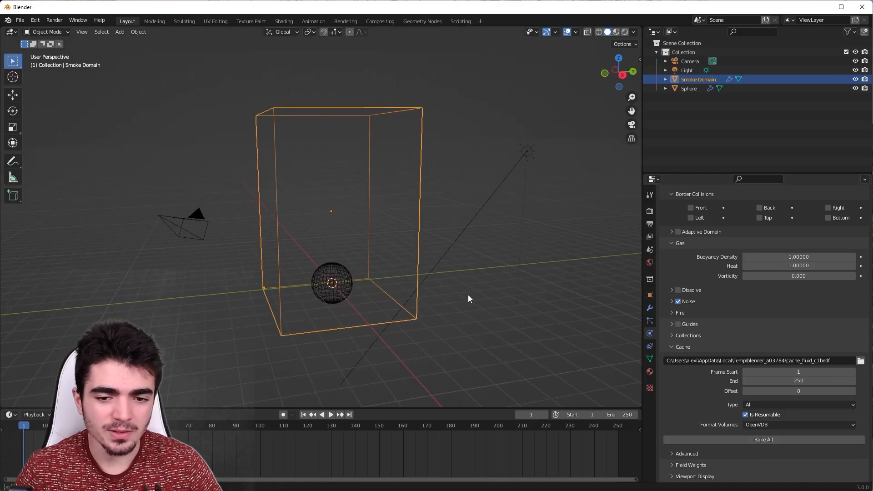
scroll(467, 295, "up", 2)
left_click(751, 440)
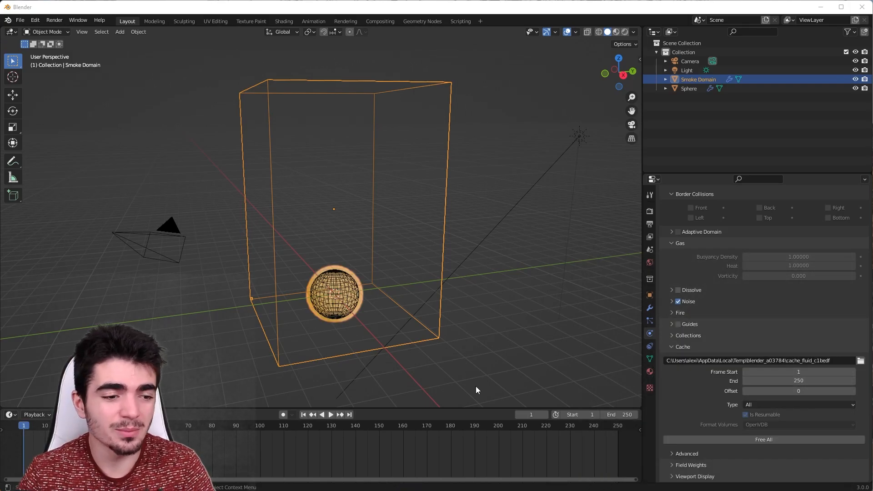
Scrub the baked simulation to about frame 86 and on towards frame 97, examining the fire and smoke detail from several angles.
left_click_drag(261, 426, 553, 428)
left_click_drag(291, 426, 226, 426)
scroll(317, 314, "up", 3)
scroll(317, 314, "down", 3)
middle_click_drag(317, 315, 299, 293)
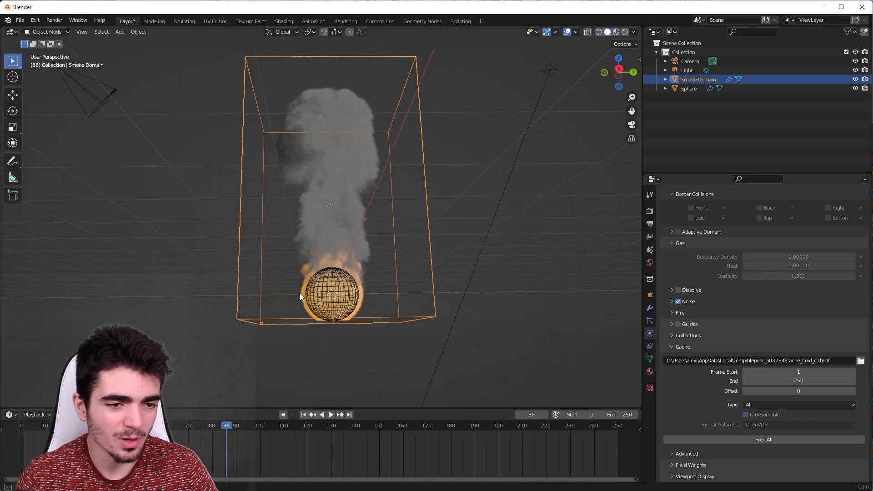
scroll(318, 313, "up", 3)
middle_click_drag(331, 328, 351, 345)
scroll(351, 345, "down", 1)
middle_click_drag(352, 237, 381, 318)
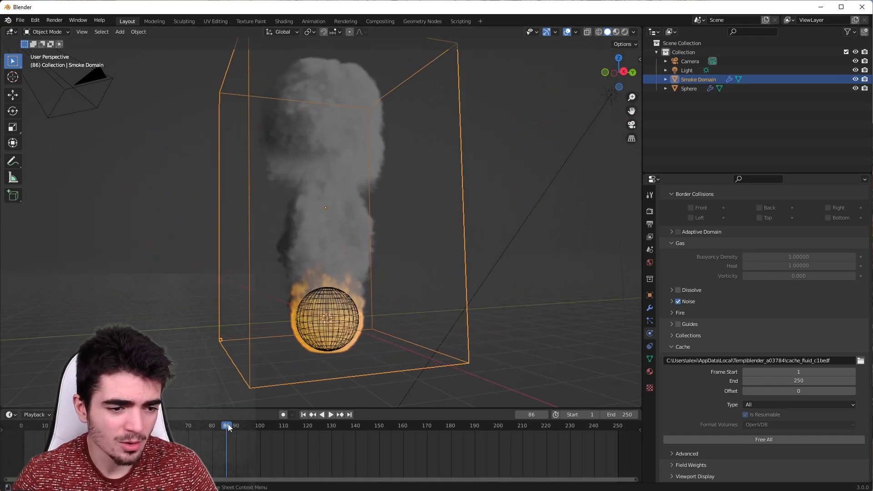
left_click_drag(227, 426, 252, 426)
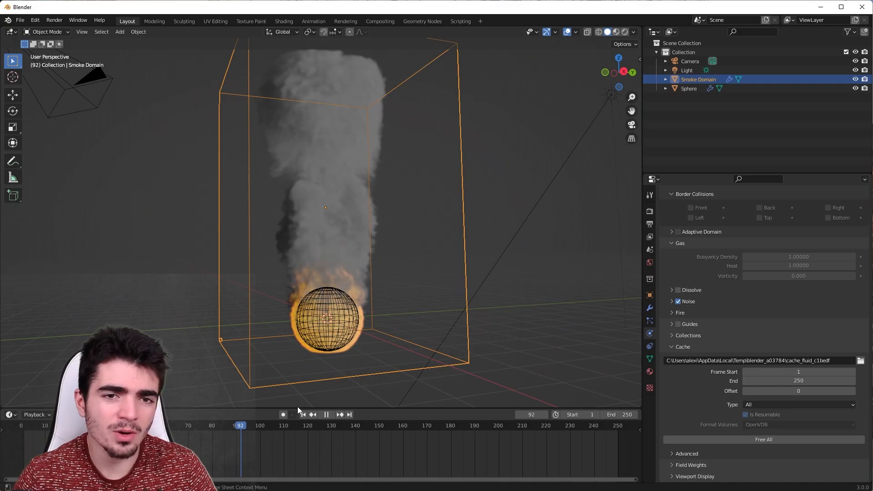
Switch the viewport to rendered shading and move the animation to frame 80 to inspect the smoke.
middle_click_drag(469, 217, 475, 235, "shift")
left_click(625, 32)
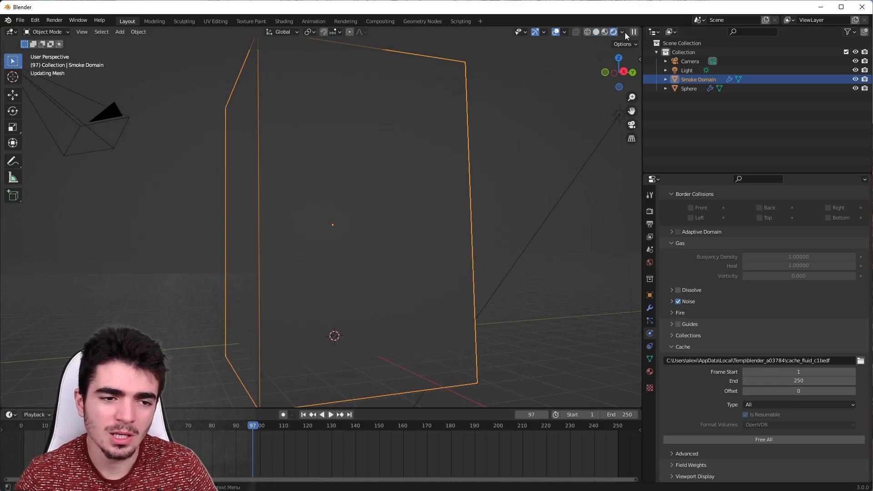
middle_click_drag(410, 361, 366, 332, "shift")
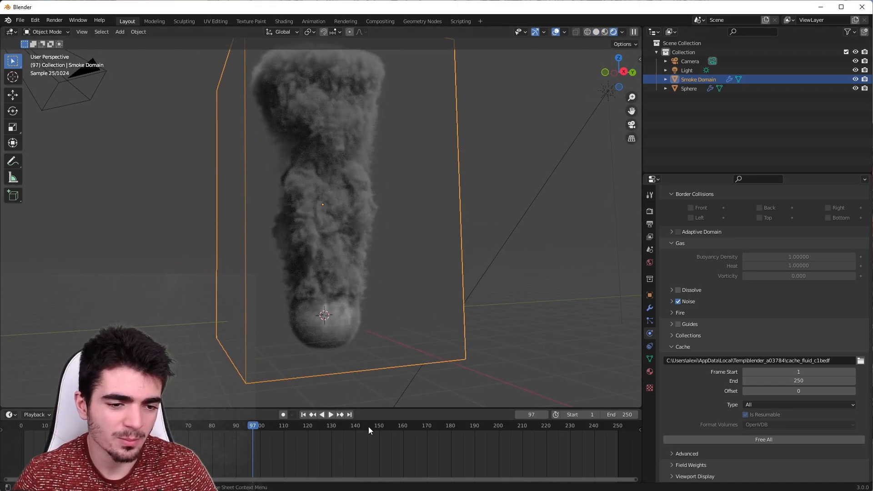
key("space")
left_click_drag(421, 440, 211, 428)
key("space")
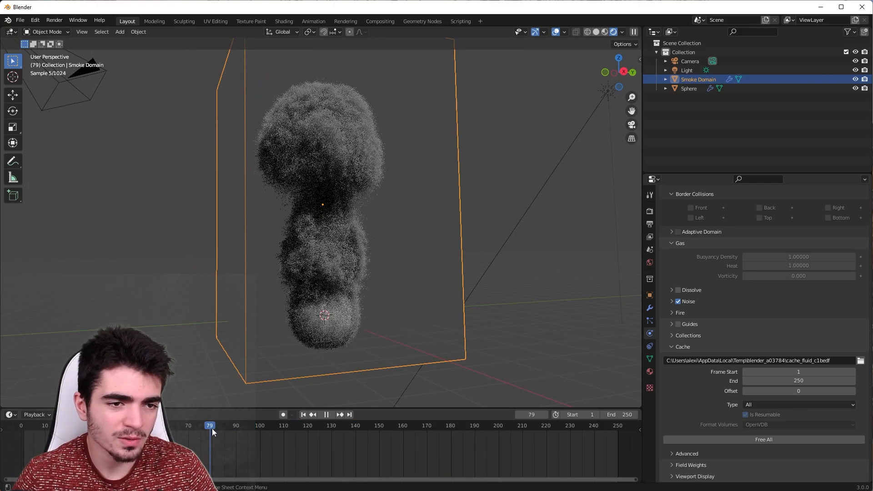
scroll(280, 344, "up", 2)
middle_click_drag(262, 354, 280, 317)
middle_click_drag(359, 312, 349, 284)
With the smoke domain selected, enlarge the Outliner area and change it into a Shader Editor.
left_click(490, 170)
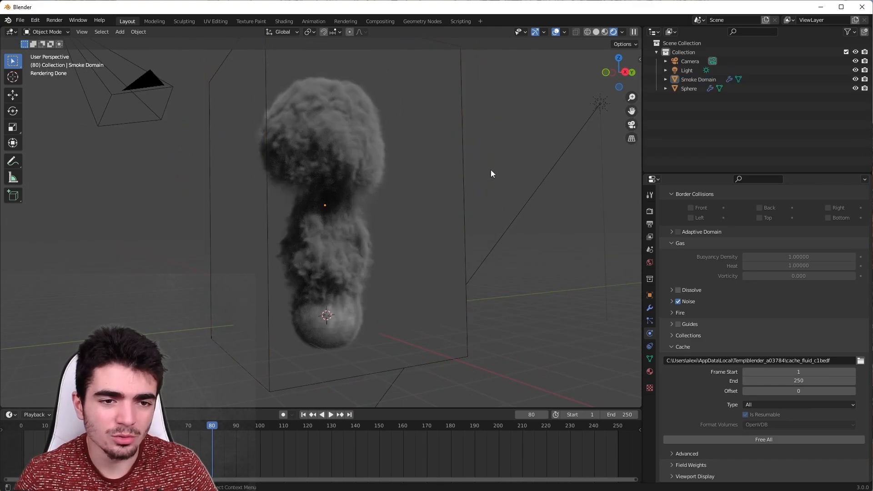
left_click(461, 166)
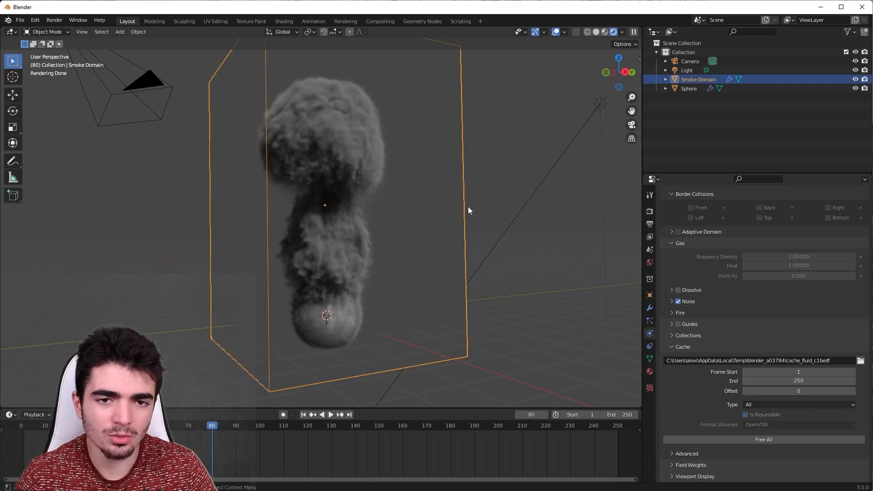
left_click_drag(669, 174, 667, 363)
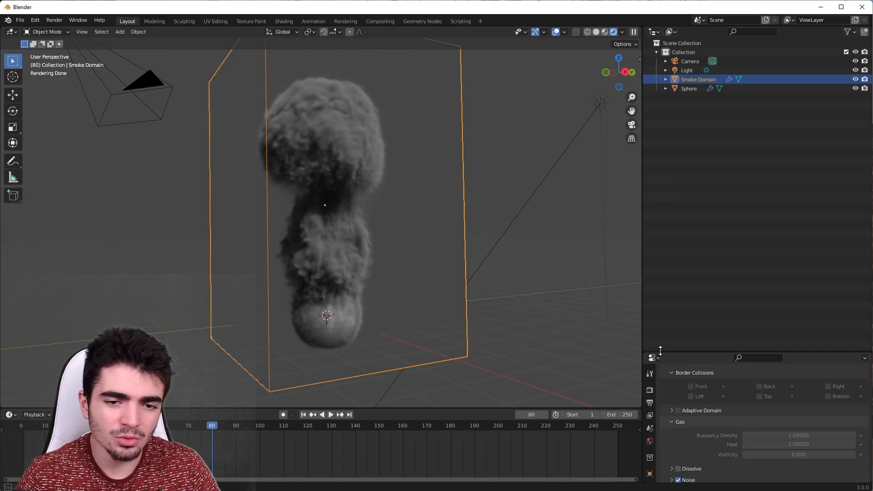
left_click_drag(642, 328, 583, 268)
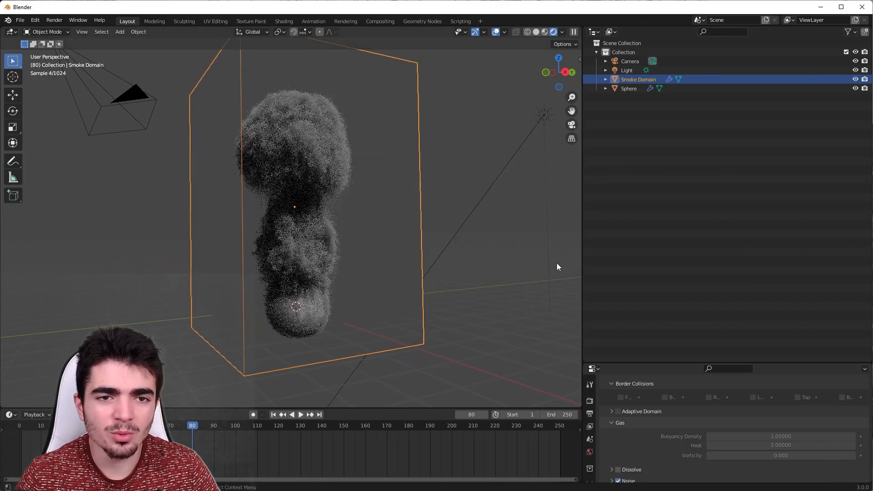
left_click(591, 32)
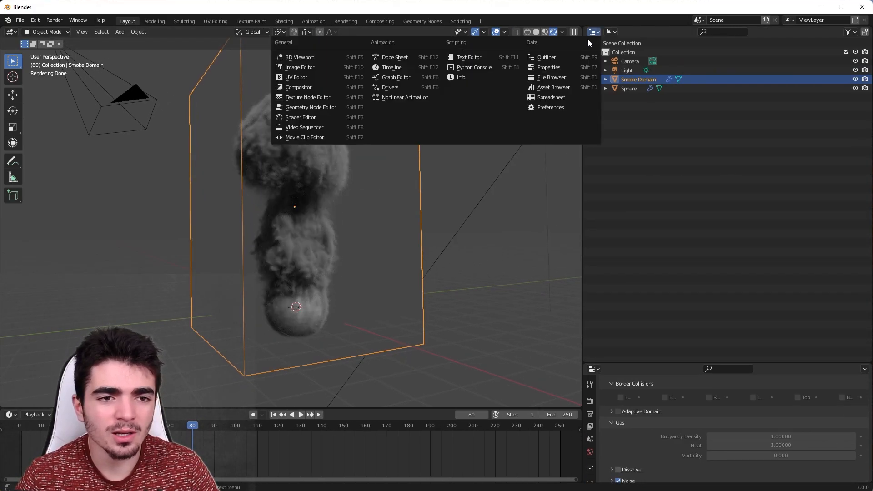
left_click(303, 116)
Hide the Shader Editor's sidebar and bring the smoke domain material's nodes into clear view.
key("n")
scroll(750, 184, "down", 4)
middle_click_drag(752, 183, 619, 162)
scroll(670, 185, "up", 7)
scroll(672, 162, "up", 2)
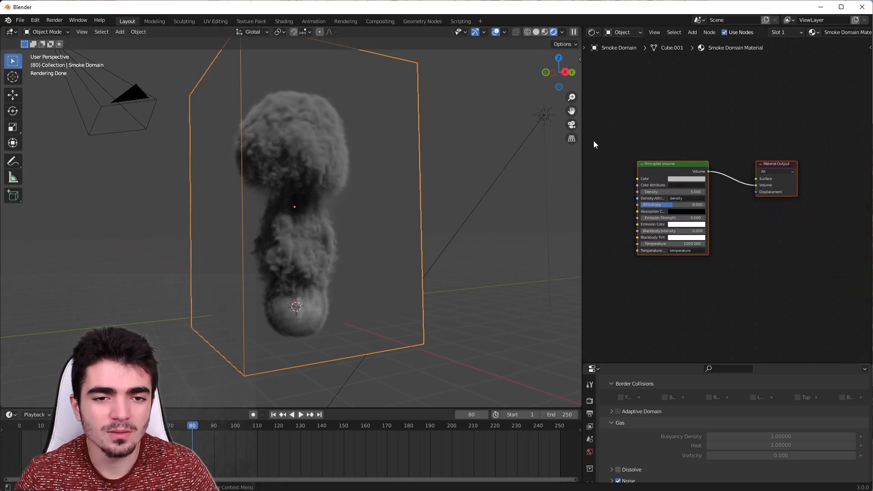
Move the Principled Volume node slightly closer to the Material Output node and keep the smoke domain selected.
left_click_drag(582, 150, 579, 150)
scroll(631, 146, "up", 2)
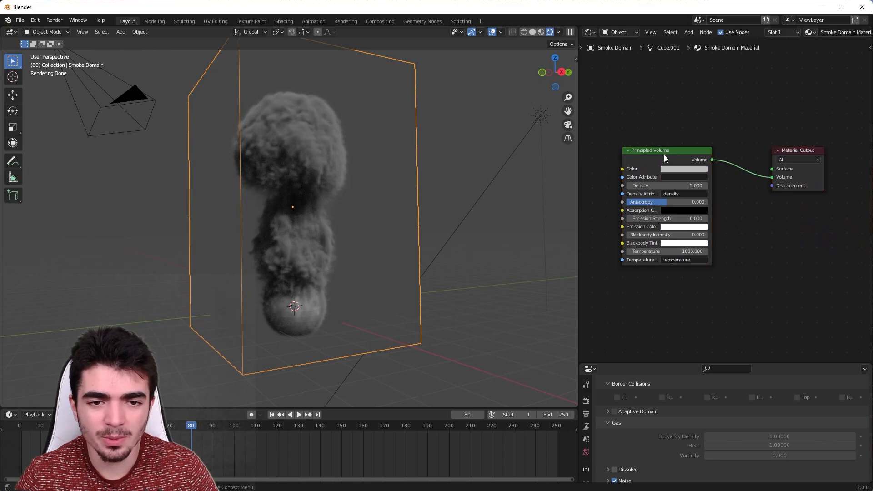
mouse_move(650, 150)
left_mouse_down()
mouse_move(637, 159)
mouse_move(665, 153)
left_mouse_up()
left_click(266, 136)
left_click(419, 152)
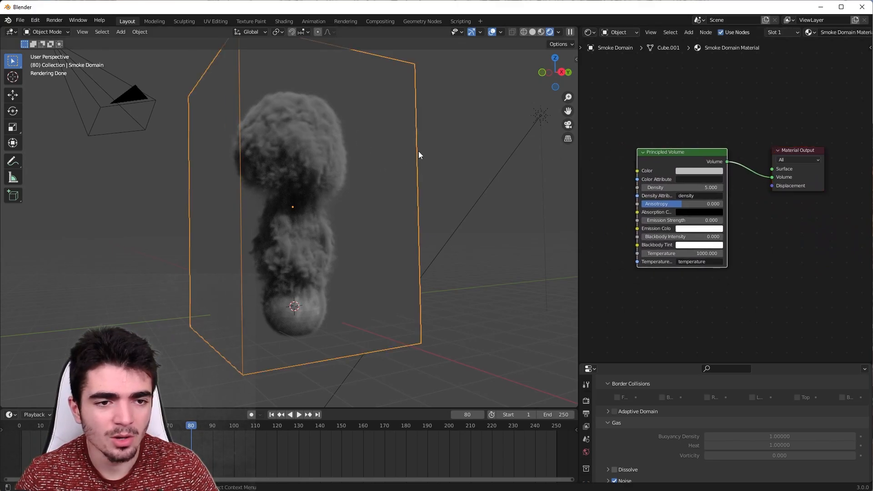
Insert an Add Shader node into the volume link between the Principled Volume and Material Output nodes, leaving space around it.
scroll(689, 301, "down", 2)
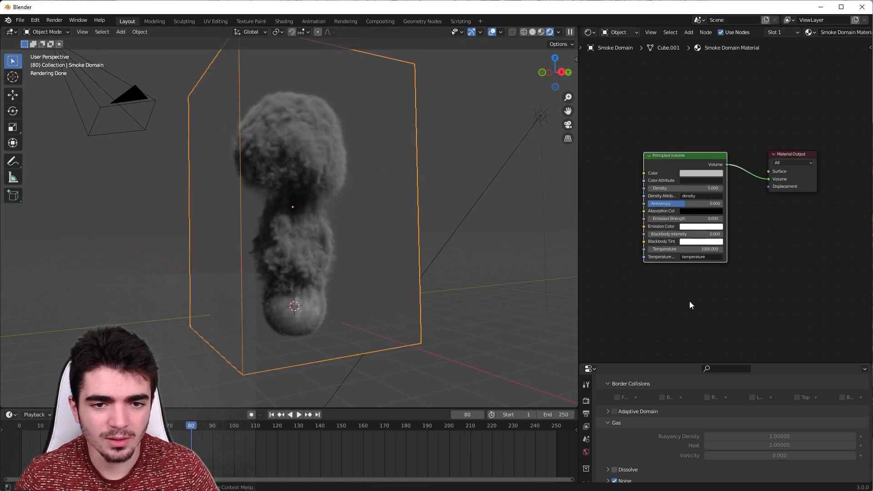
middle_click_drag(708, 297, 717, 240)
key("shift+a")
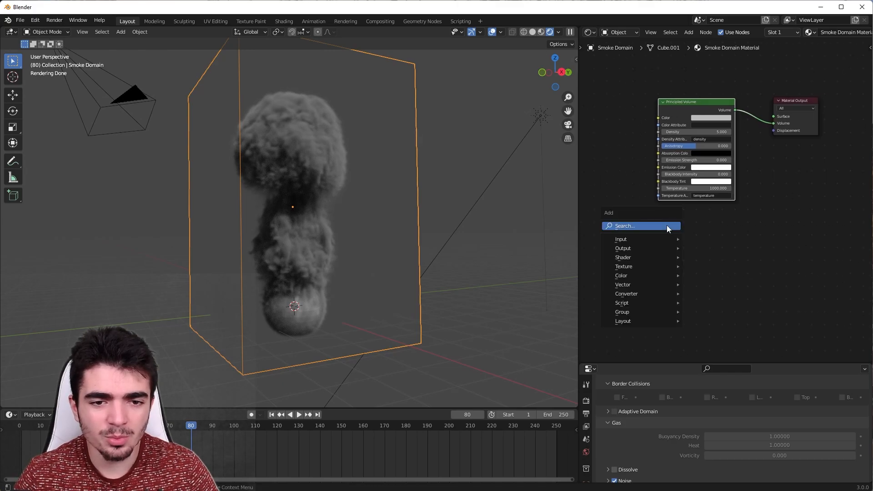
left_click(667, 225)
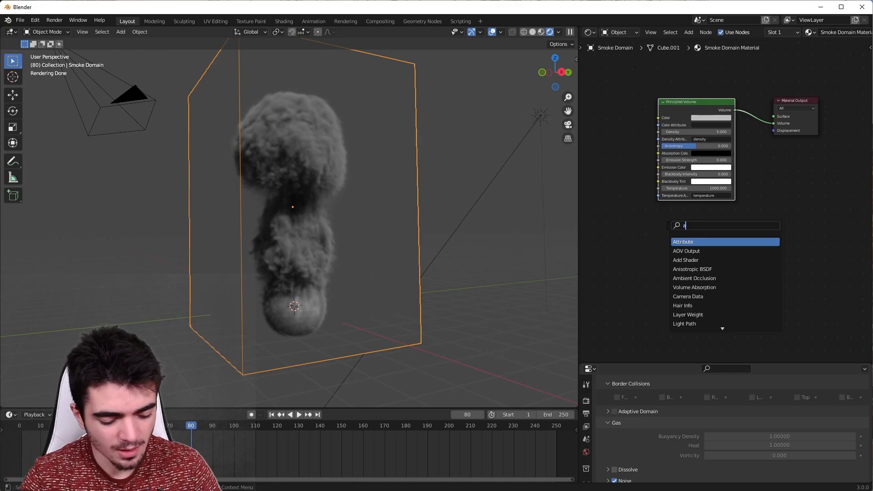
key("Return")
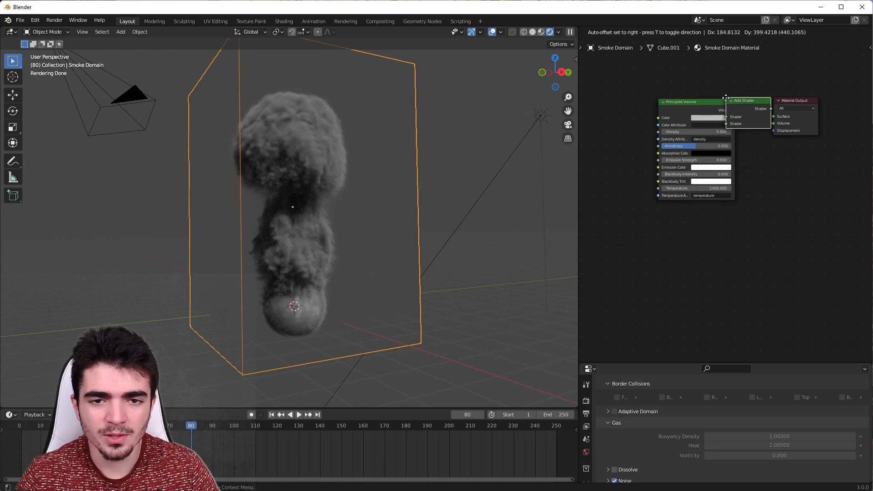
left_click(729, 103)
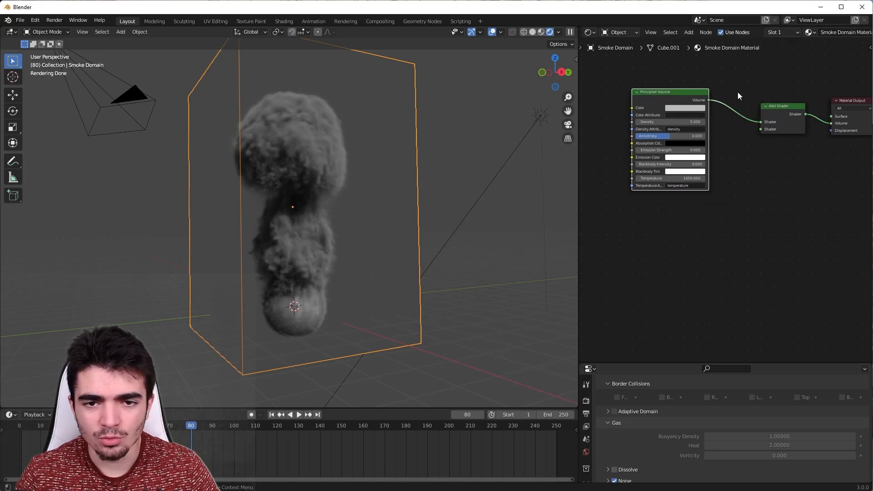
Add an Emission shader connected to the second input of the Add Shader node and make its color orange.
middle_click_drag(700, 210, 683, 214)
key("shift+a")
left_click(683, 214)
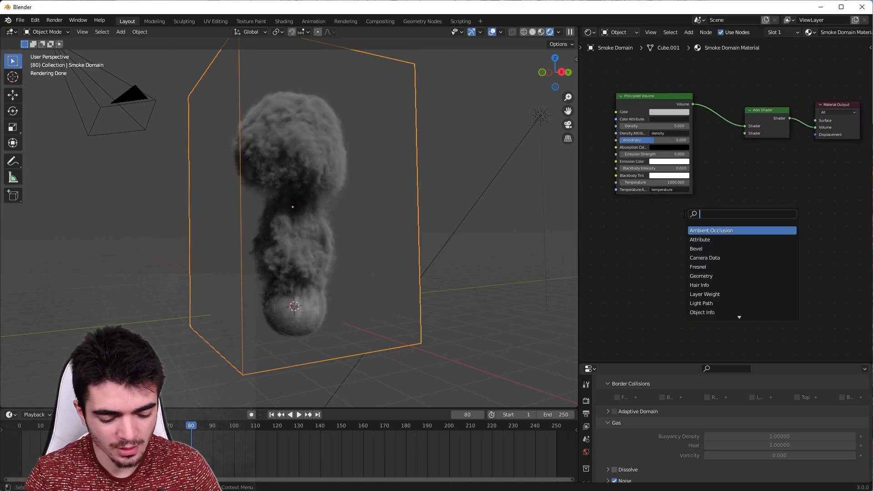
type("emissio")
key("Return")
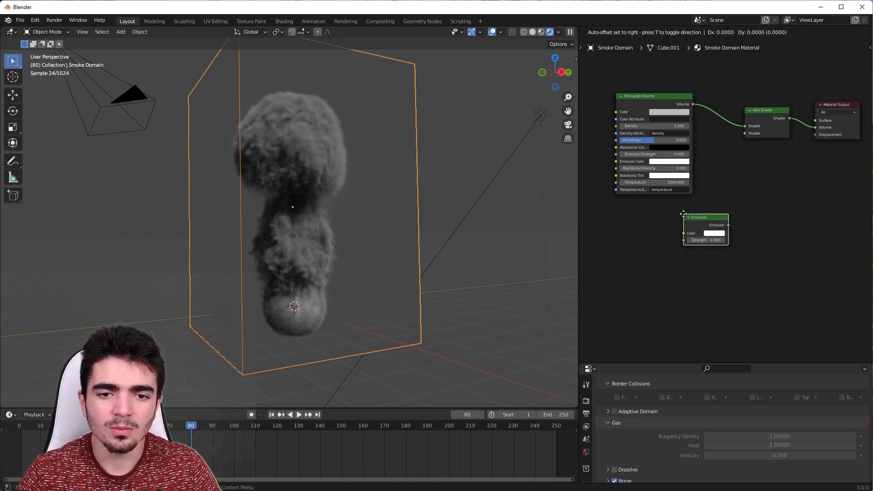
left_click(711, 187)
left_click_drag(743, 133, 756, 198)
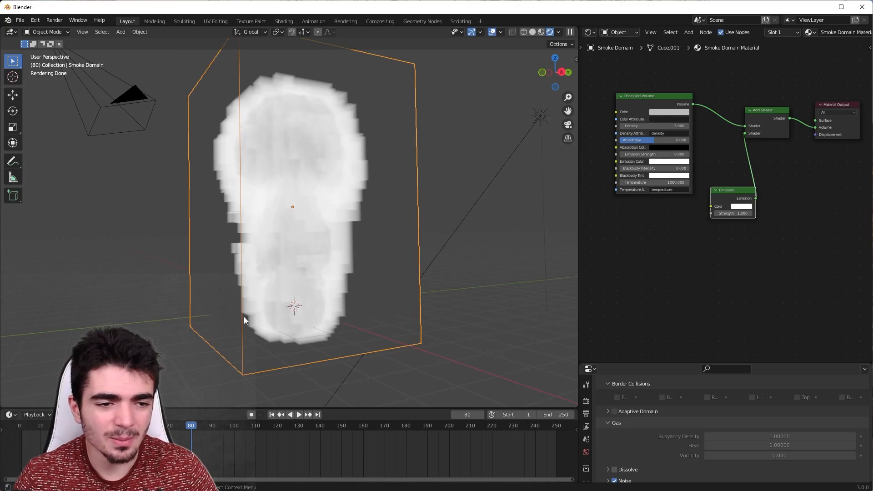
left_click(742, 207)
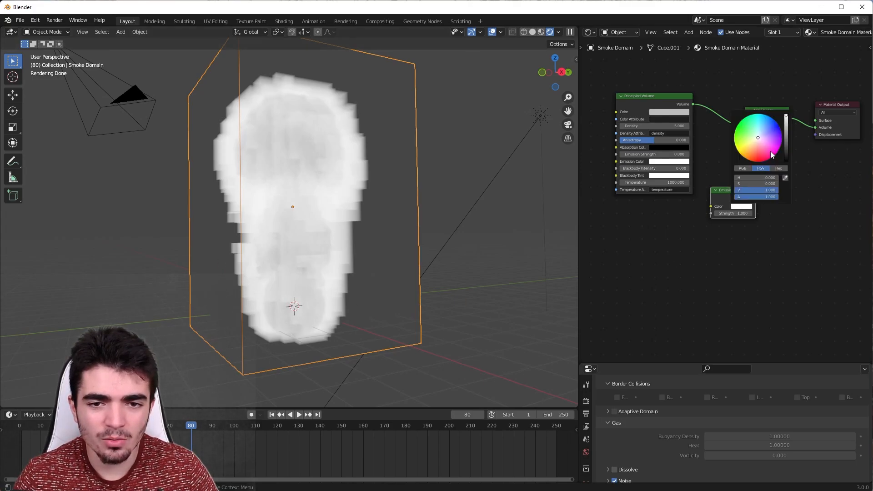
left_click_drag(756, 144, 751, 156)
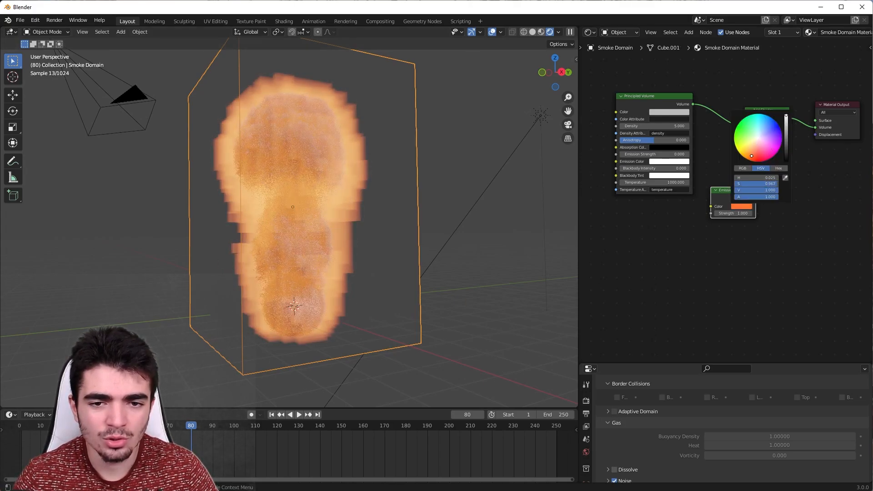
Add an Attribute node with the name flame and connect its Fac output to the Emission node's Strength.
key("shift+a")
left_click(677, 237)
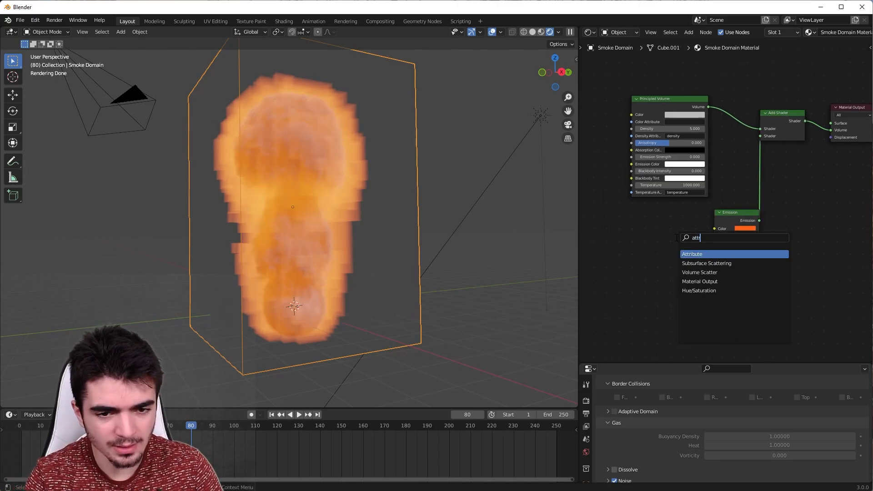
key("Return")
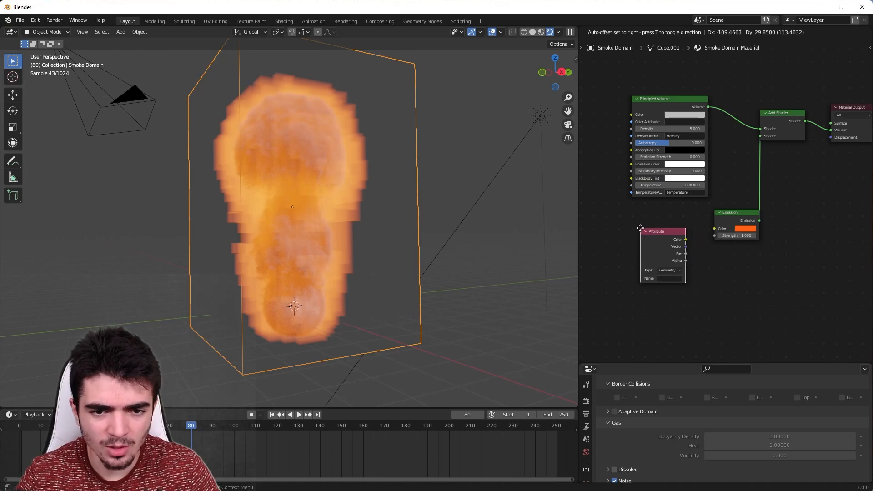
left_click(627, 225)
scroll(689, 271, "up", 1)
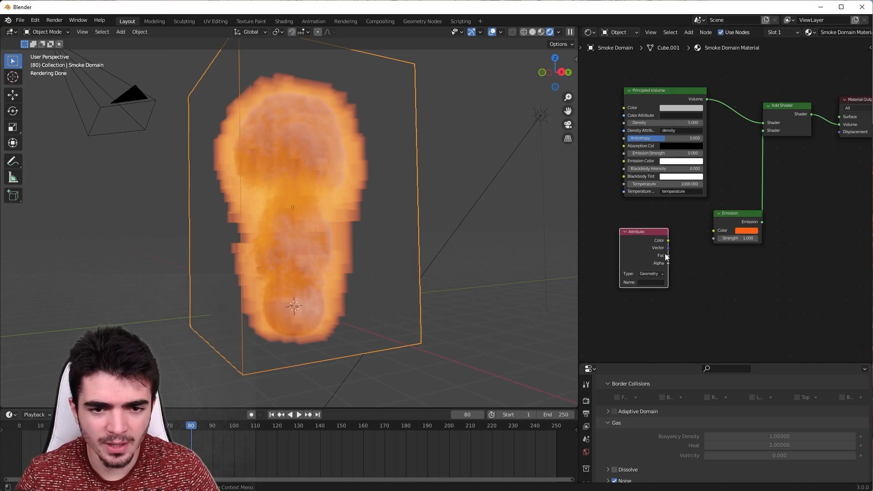
left_click_drag(718, 238, 718, 238)
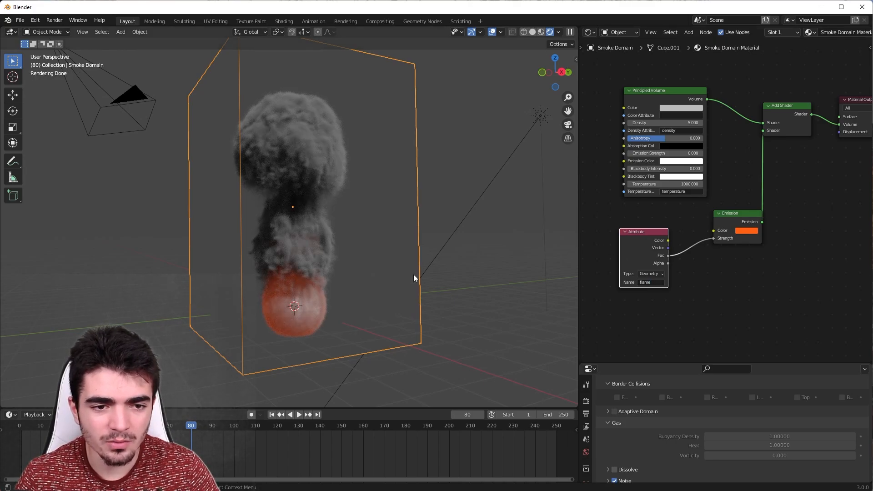
Move the Emission and Attribute nodes apart to make room for another node between them.
scroll(311, 290, "up", 5)
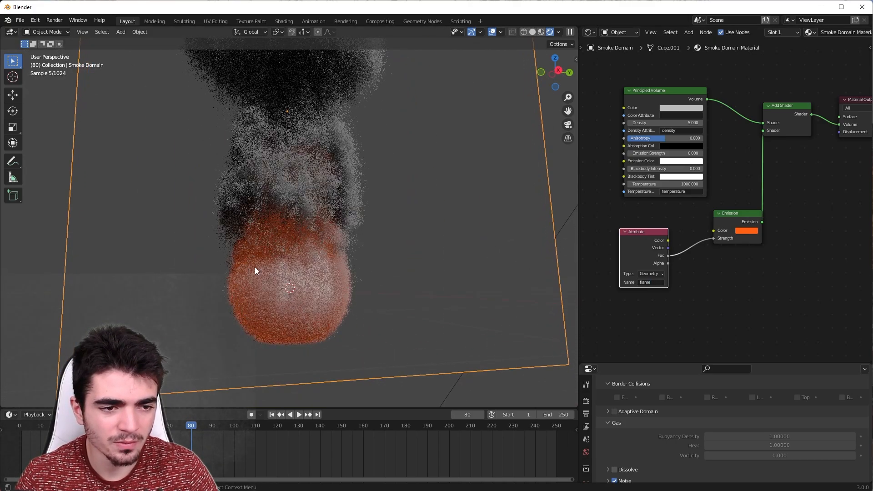
scroll(348, 309, "down", 2)
middle_click_drag(347, 310, 348, 334)
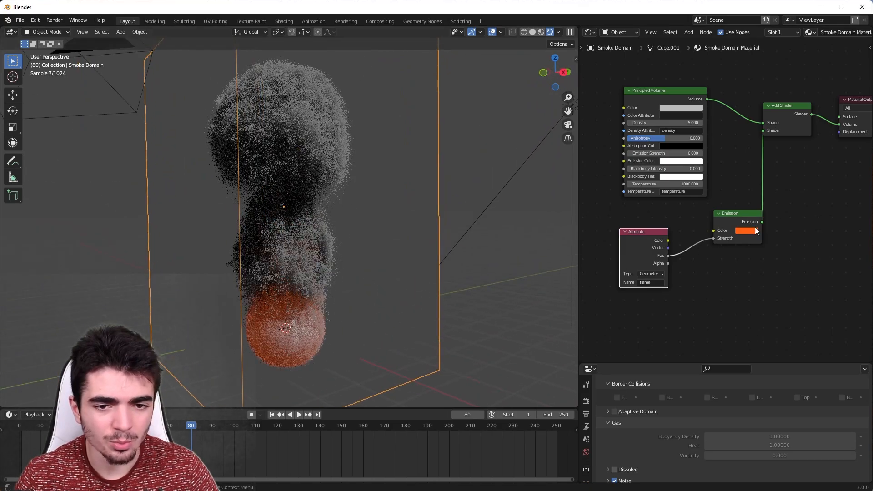
mouse_move(745, 257)
middle_mouse_down()
mouse_move(724, 270)
mouse_move(737, 245)
middle_mouse_up()
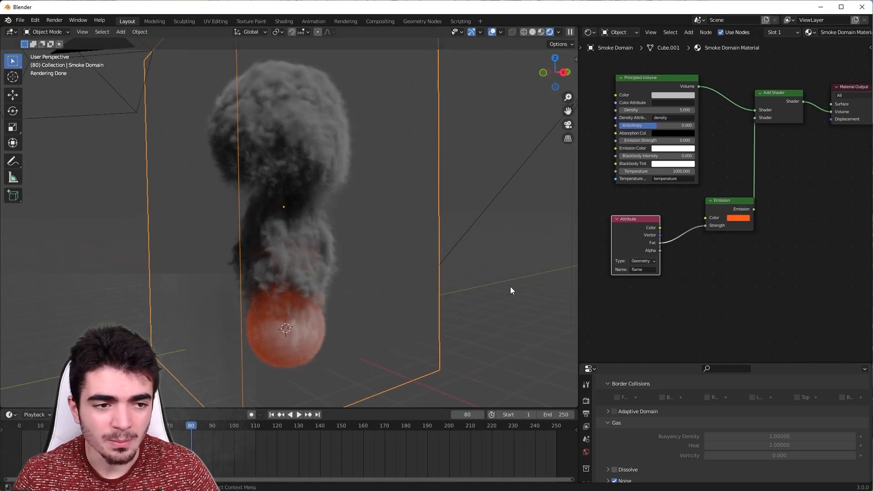
mouse_move(359, 290)
middle_mouse_down()
mouse_move(339, 268)
mouse_move(348, 272)
mouse_move(332, 297)
mouse_move(355, 296)
middle_mouse_up()
scroll(339, 268, "down", 1)
left_click_drag(734, 204, 725, 198)
left_click_drag(626, 220, 595, 215)
middle_click_drag(632, 200, 722, 218)
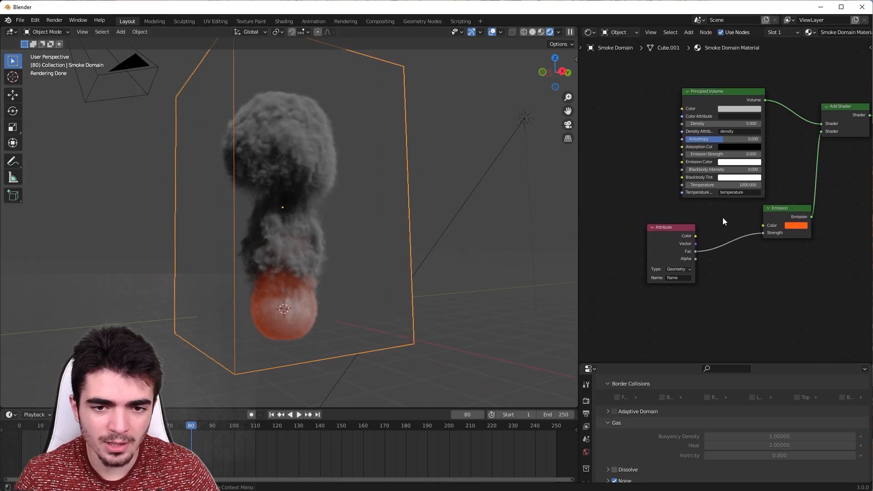
Insert a Math node into the link between the Attribute node's Fac output and the Emission node's Strength.
key("shift+a")
left_click(694, 217)
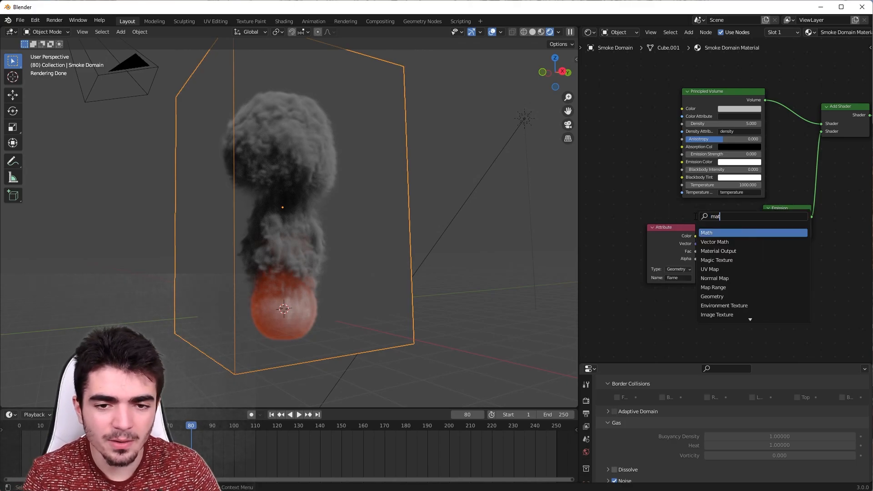
key("Return")
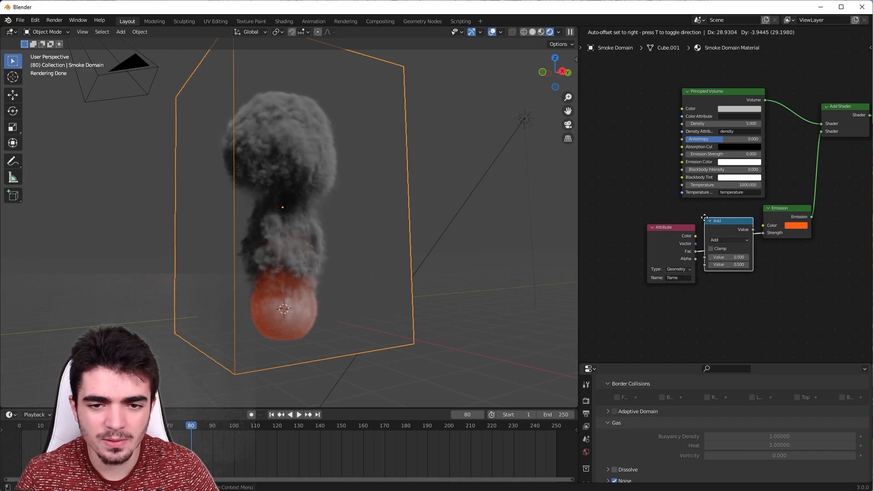
left_click(704, 217)
middle_click_drag(705, 217, 673, 213)
mouse_move(709, 215)
left_mouse_down()
mouse_move(681, 215)
mouse_move(712, 215)
mouse_move(700, 215)
left_mouse_up()
scroll(713, 232, "up", 1)
middle_click_drag(713, 232, 725, 231)
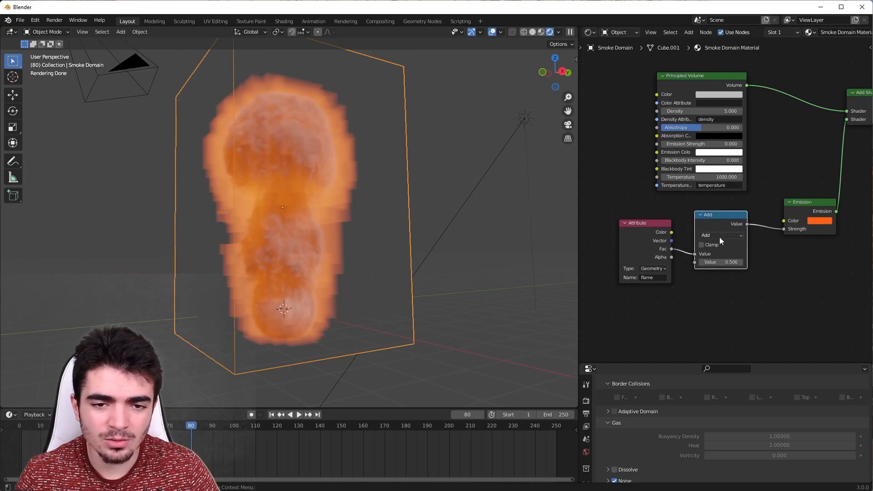
Set the Math node's operation to Multiply.
left_click(719, 237)
left_click(719, 236)
left_click(720, 235)
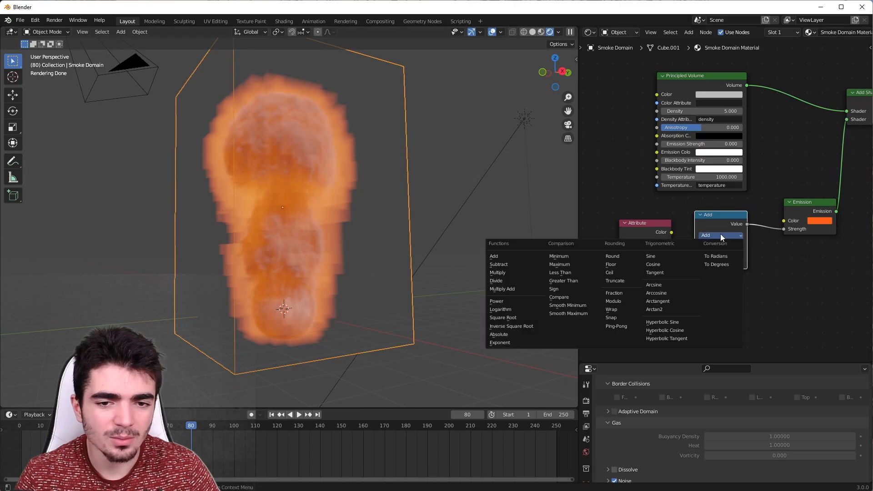
left_click(497, 272)
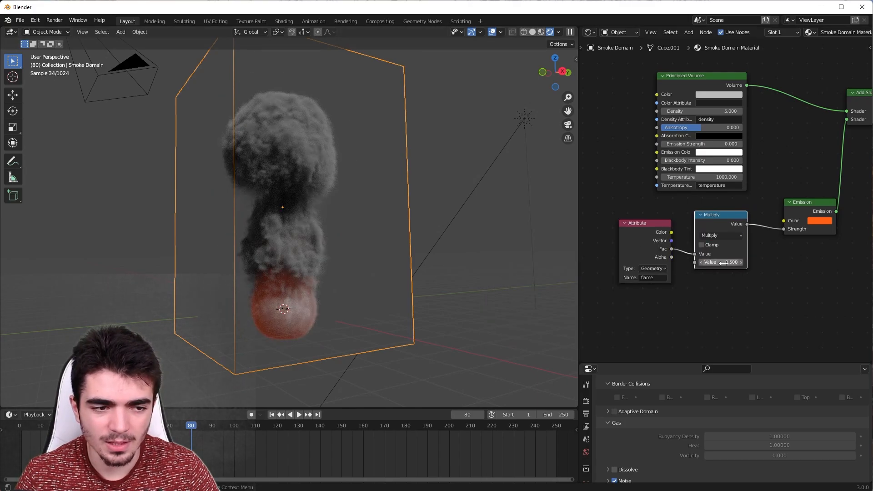
Strengthen the flame's glow by setting the Multiply node's second value to 40.2.
left_click_drag(721, 263, 871, 262)
middle_click_drag(255, 293, 222, 282)
scroll(223, 282, "up", 3)
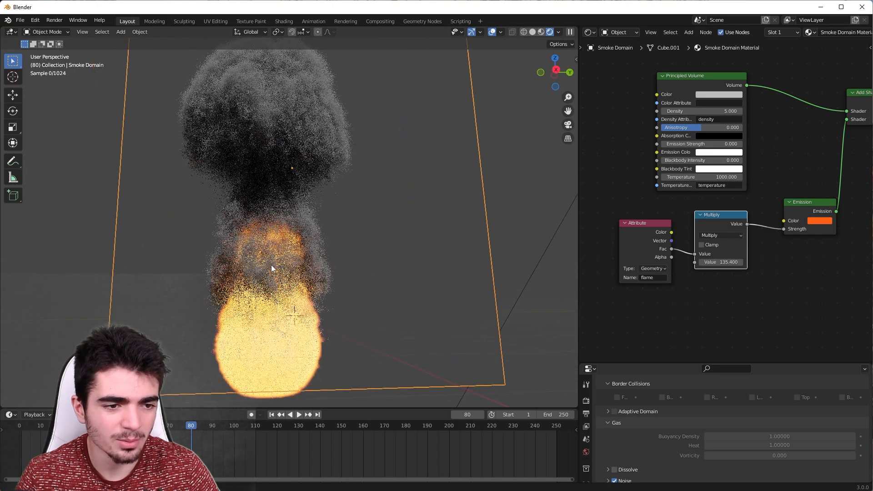
middle_click_drag(301, 307, 353, 233, "shift")
mouse_move(727, 261)
left_mouse_down()
mouse_move(591, 262)
mouse_move(733, 262)
left_mouse_up()
Play the simulation in the rendered viewport up to frame 135 and examine the shaded fire and smoke from several angles.
scroll(476, 189, "down", 2)
middle_click_drag(404, 174, 374, 186)
scroll(385, 222, "up", 1)
key("space")
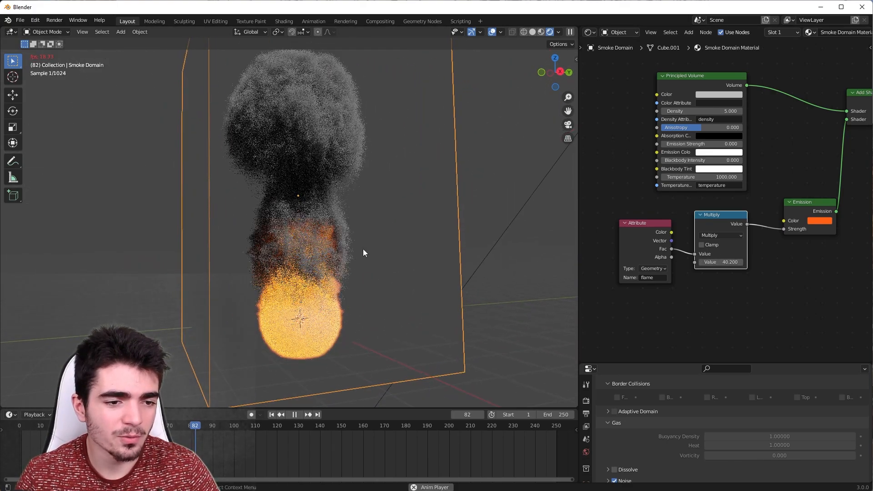
middle_click_drag(293, 308, 274, 300)
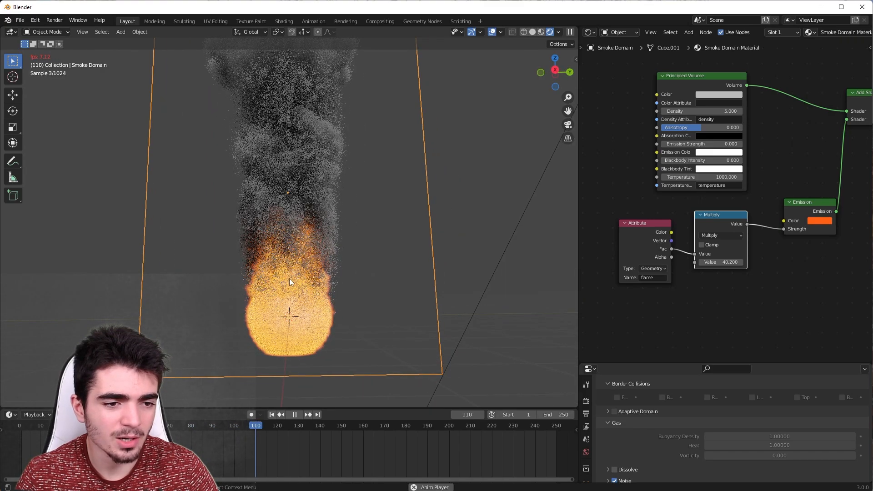
scroll(264, 225, "down", 4)
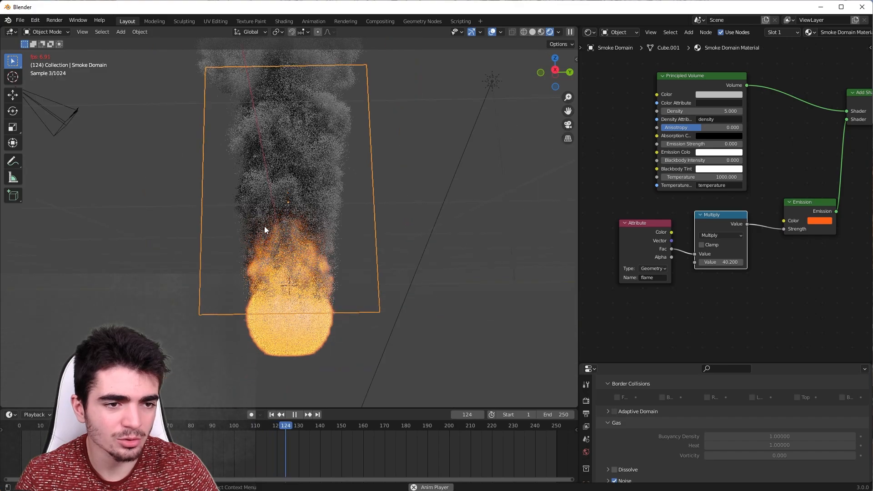
scroll(264, 225, "up", 4)
key("space")
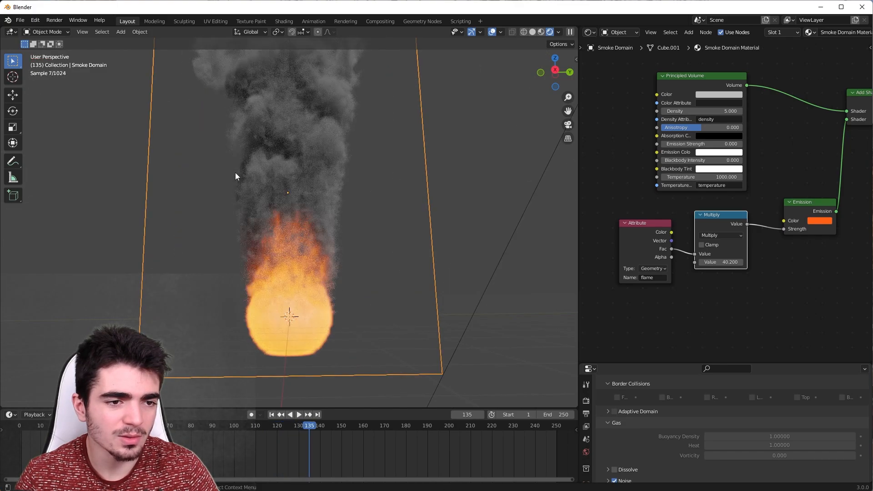
middle_click_drag(235, 172, 272, 226)
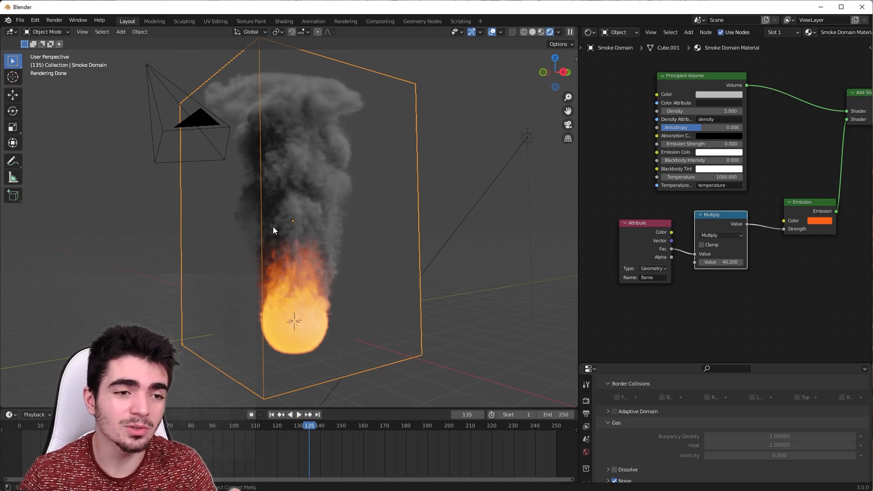
middle_click_drag(226, 215, 261, 173)
scroll(724, 420, "down", 2)
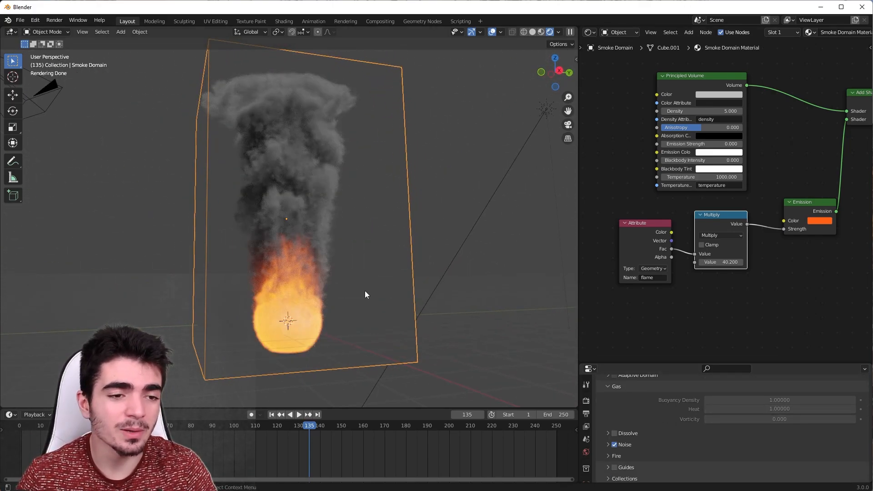
middle_click_drag(365, 291, 332, 271)
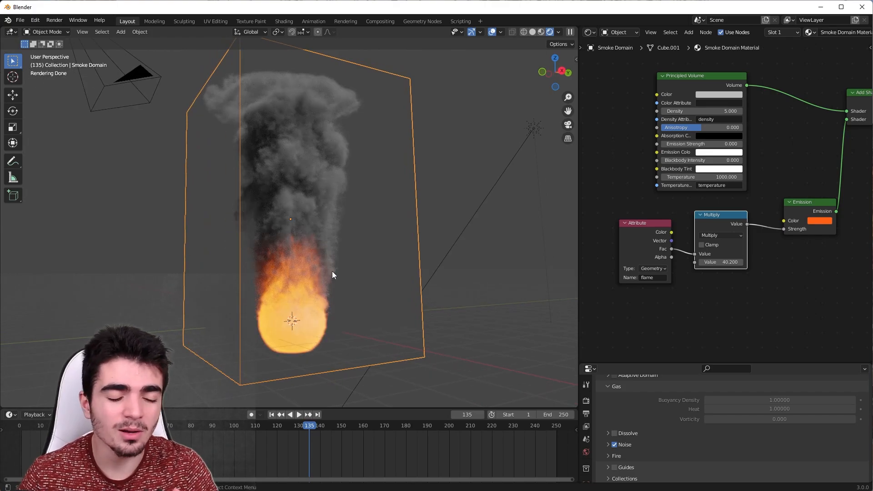